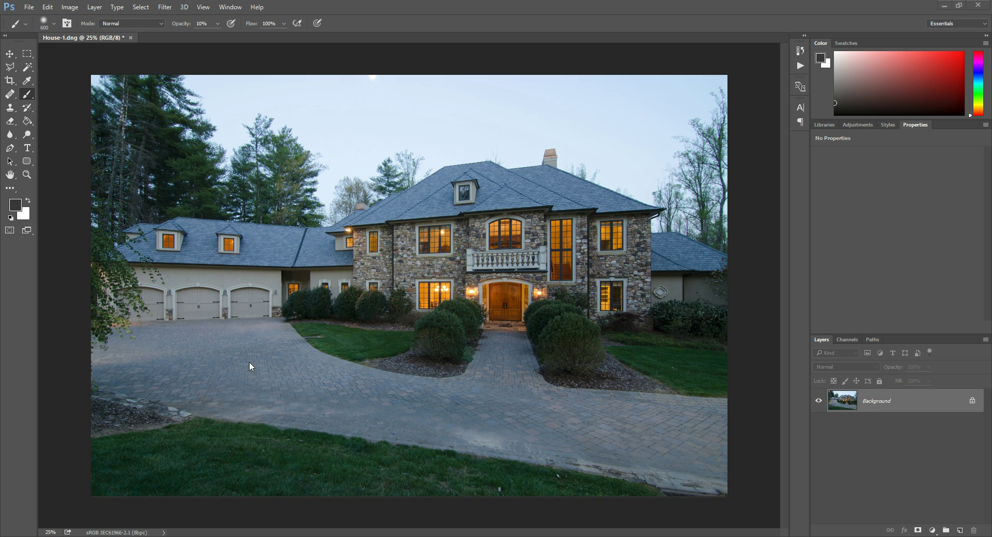
# Place the Cinematic Sunset (14) image as an embedded layer and set its blend mode to Multiply
pyautogui.click(28, 6)
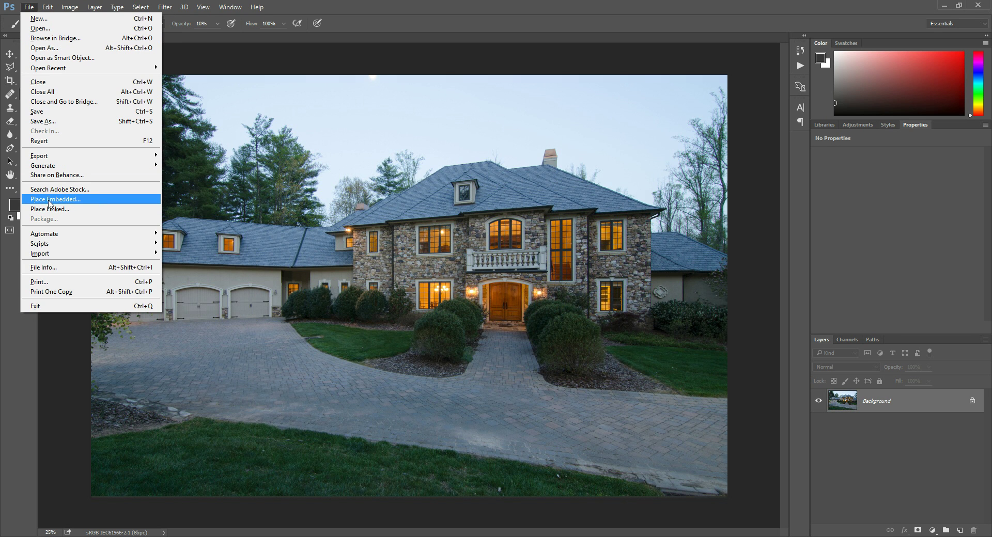
pyautogui.click(68, 201)
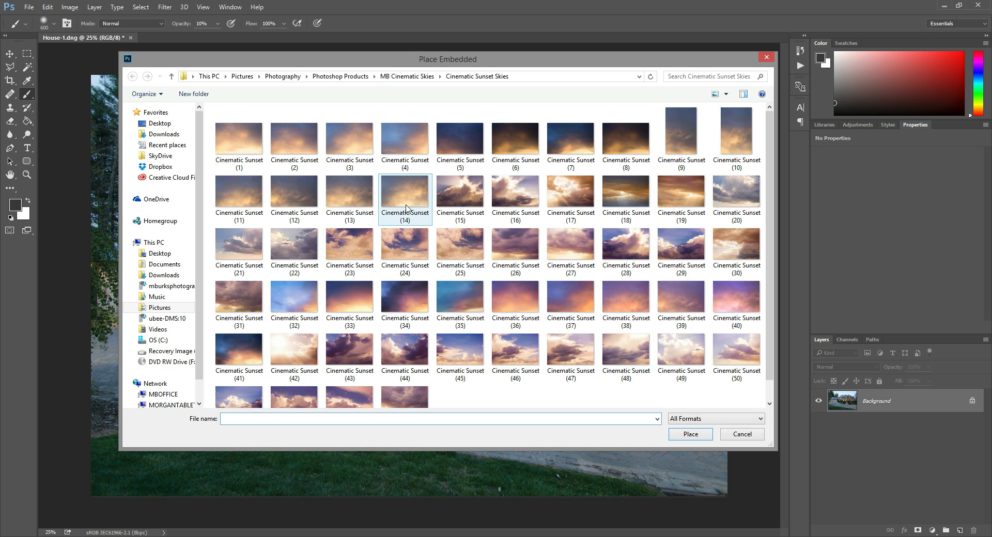
pyautogui.click(428, 195)
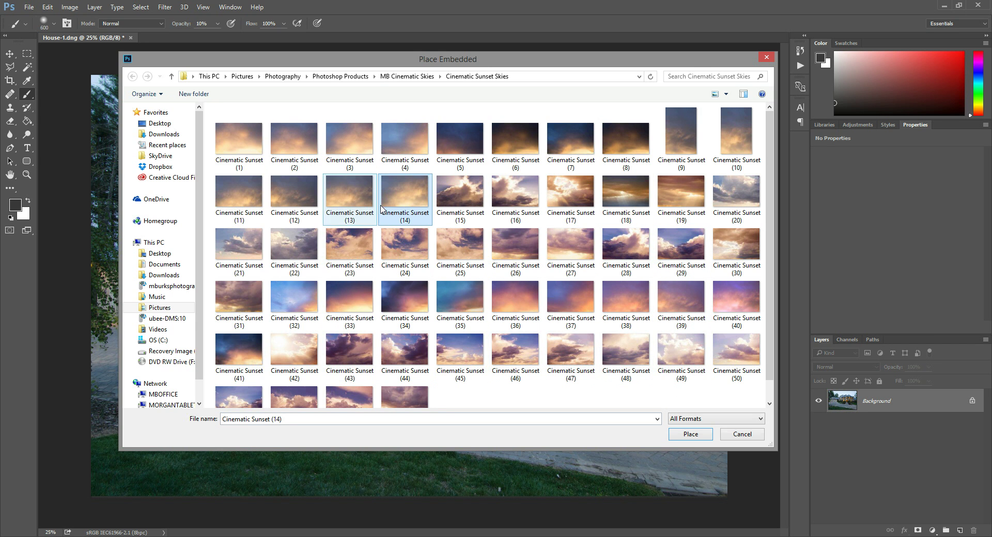
pyautogui.click(680, 435)
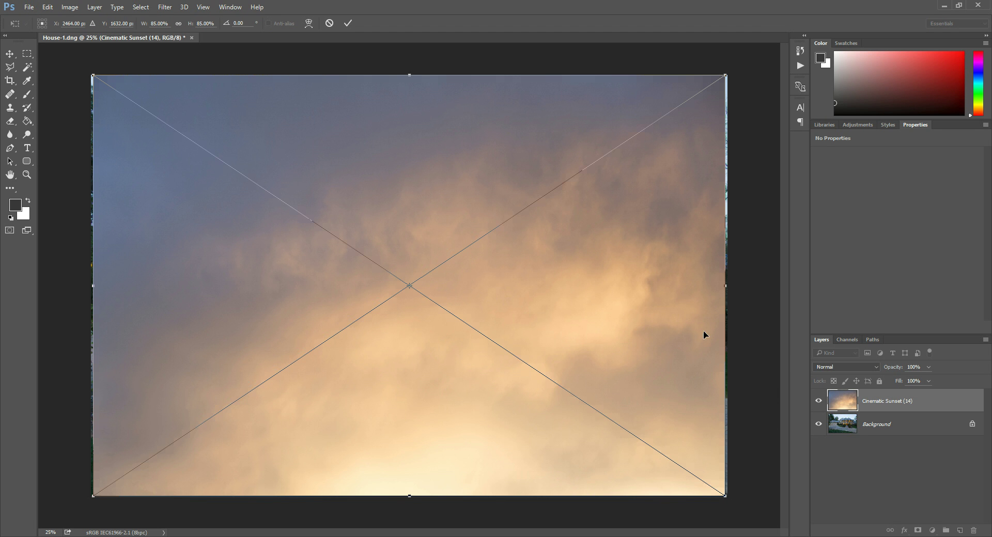
pyautogui.click(835, 366)
pyautogui.click(828, 196)
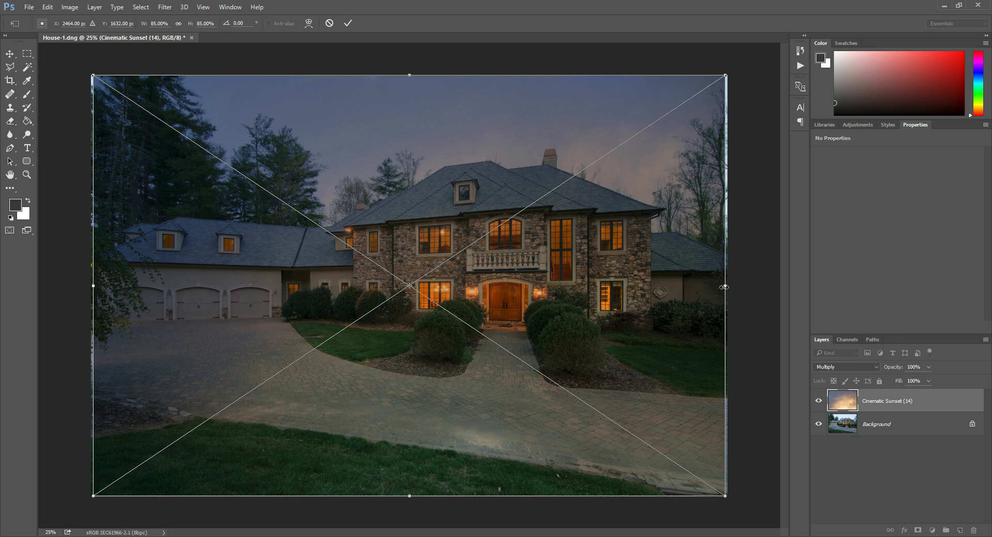
# Widen the sky image past both side edges of the photo, shorten it to end at the driveway's far edge, and commit the transform
pyautogui.moveTo(726, 286); pyautogui.dragTo(741, 286)
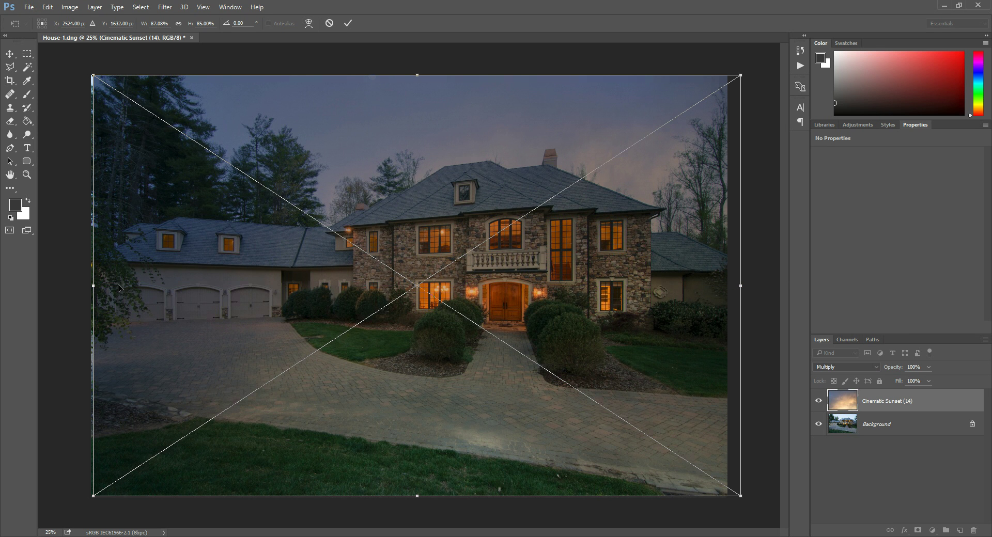
pyautogui.moveTo(93, 285); pyautogui.dragTo(83, 285)
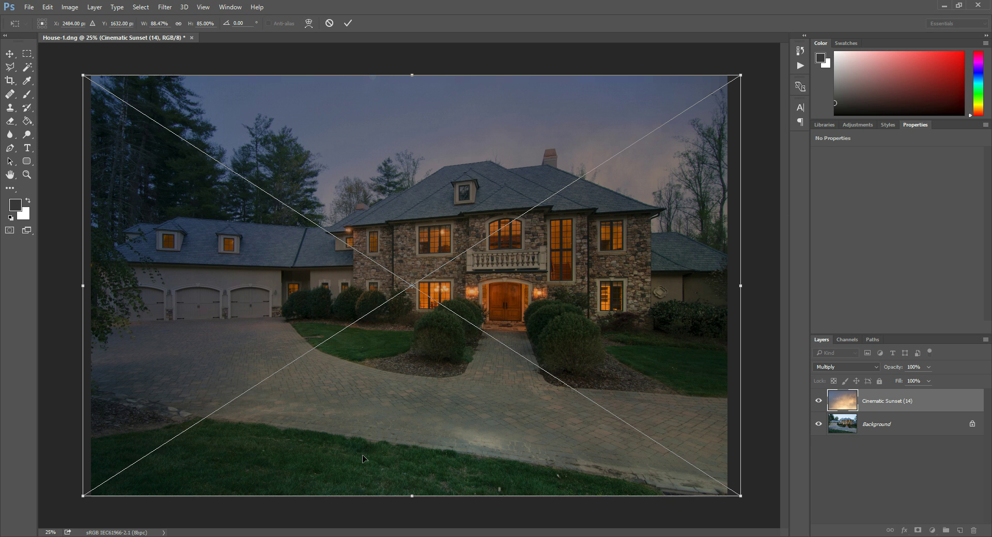
pyautogui.moveTo(470, 370)
pyautogui.mouseDown()
pyautogui.moveTo(469, 351)
pyautogui.moveTo(471, 383)
pyautogui.mouseUp()
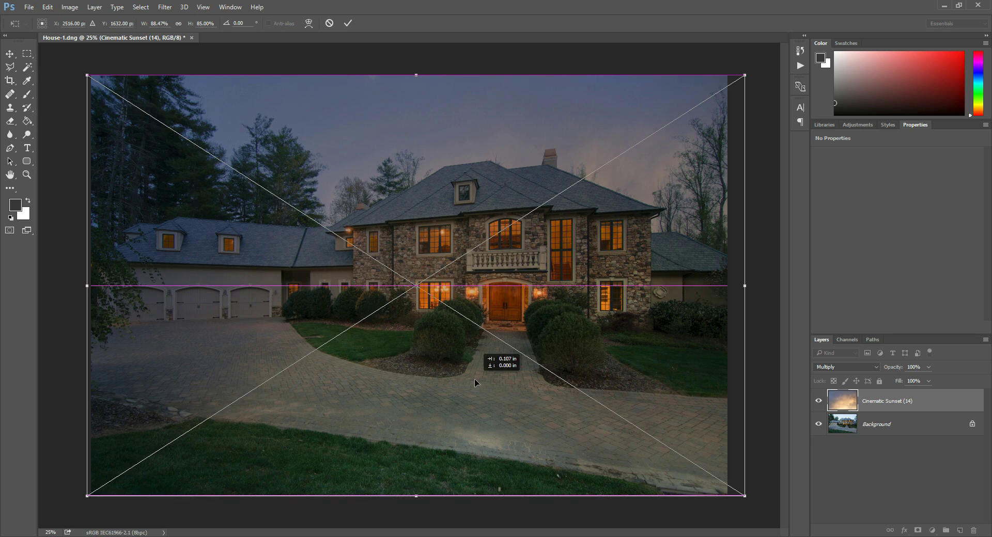
pyautogui.moveTo(416, 496); pyautogui.dragTo(408, 317)
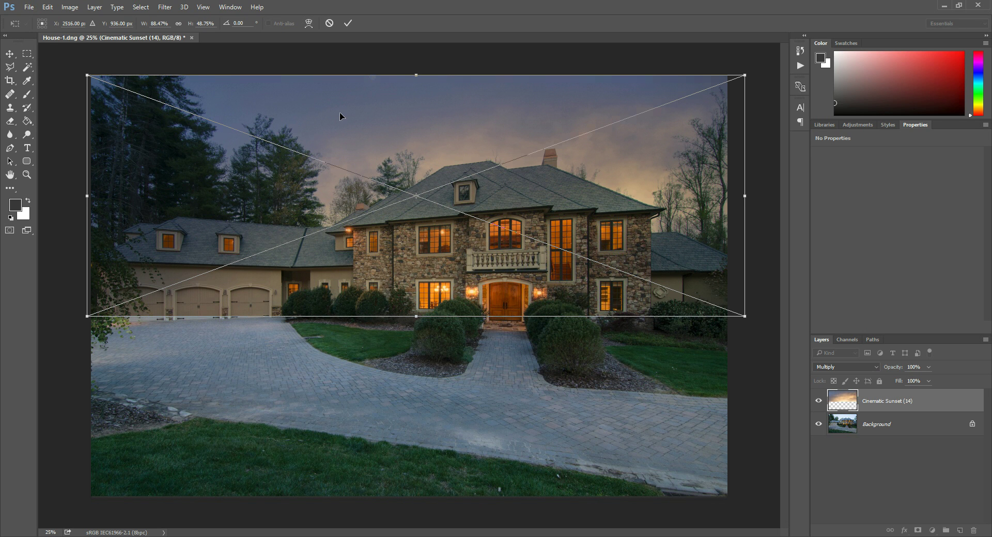
pyautogui.moveTo(416, 76); pyautogui.dragTo(417, 72)
pyautogui.press('b')
pyautogui.press('Return')
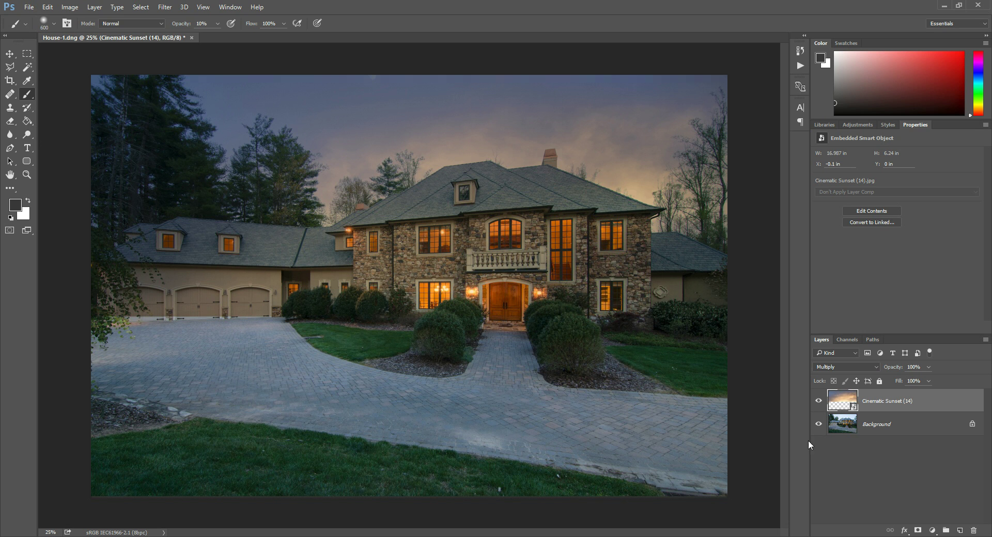
# Try masking the sky off the house by painting black with a large 100% opacity brush on a layer mask, and delete that mask
pyautogui.click(919, 530)
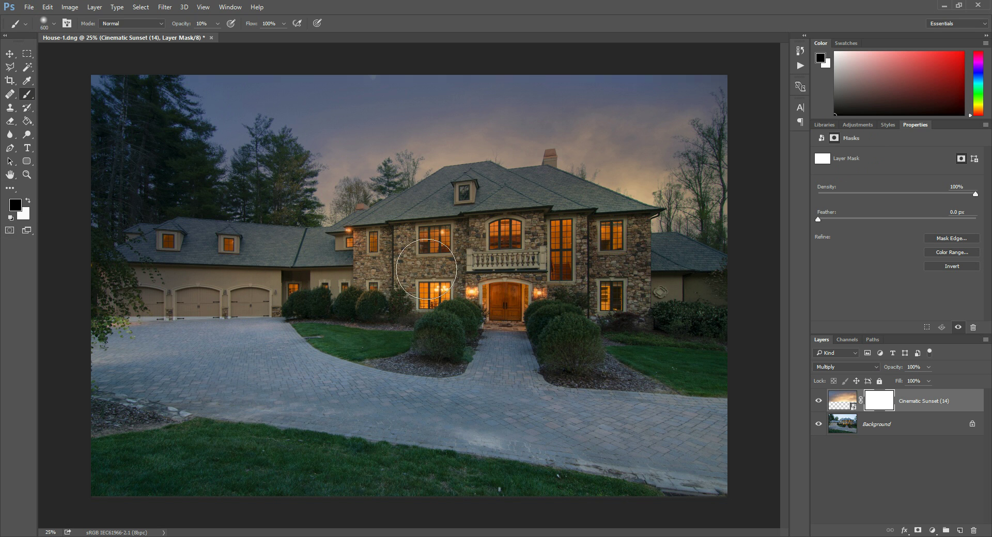
pyautogui.press(']')
pyautogui.press('1')
pyautogui.press(']')
pyautogui.press(']')
pyautogui.press(']')
pyautogui.press(']')
pyautogui.moveTo(429, 310); pyautogui.dragTo(479, 305)
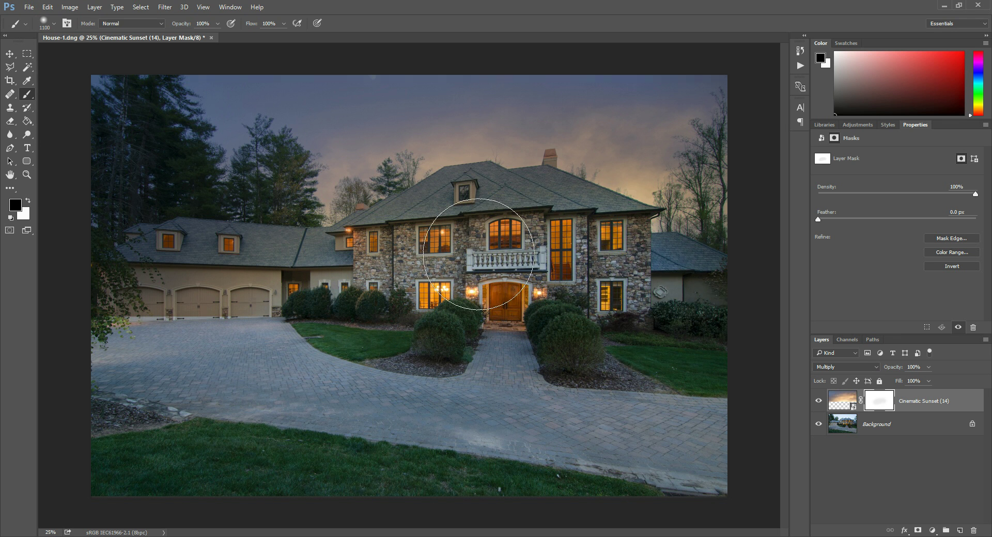
pyautogui.moveTo(287, 342)
pyautogui.mouseDown()
pyautogui.moveTo(90, 320)
pyautogui.moveTo(18, 325)
pyautogui.mouseUp()
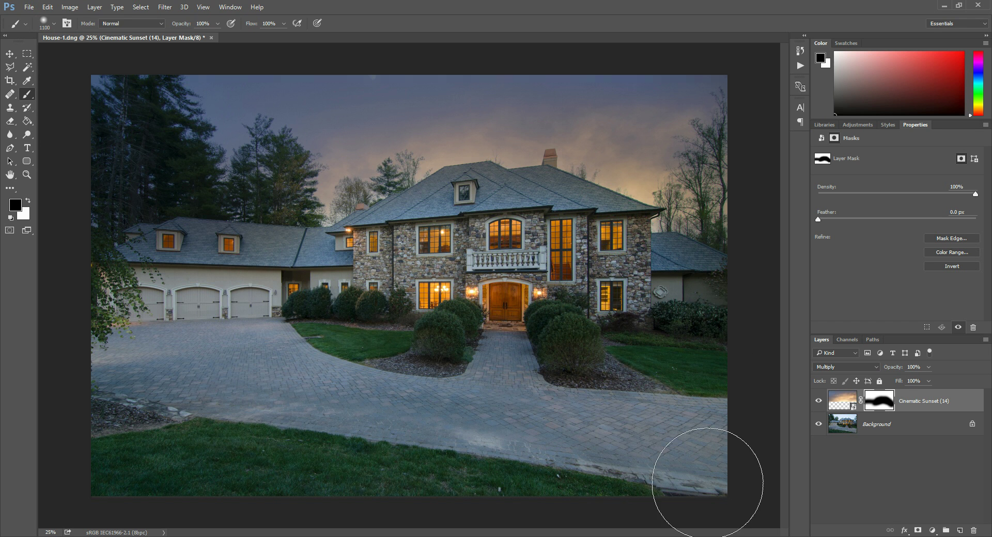
pyautogui.moveTo(881, 406); pyautogui.dragTo(973, 530)
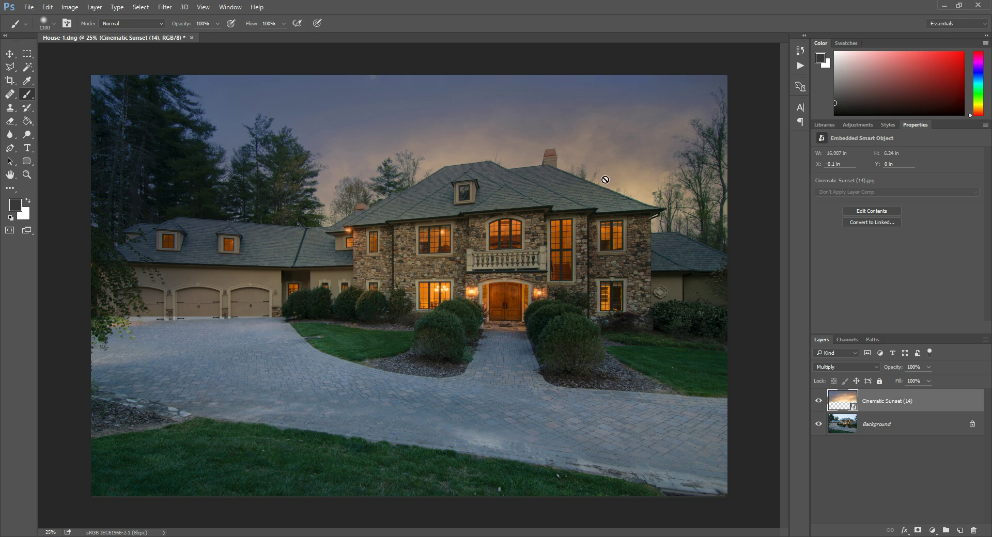
# Hide the Cinematic Sunset (14) layer and select the original sky on the Background layer with the Magic Wand
pyautogui.click(818, 402)
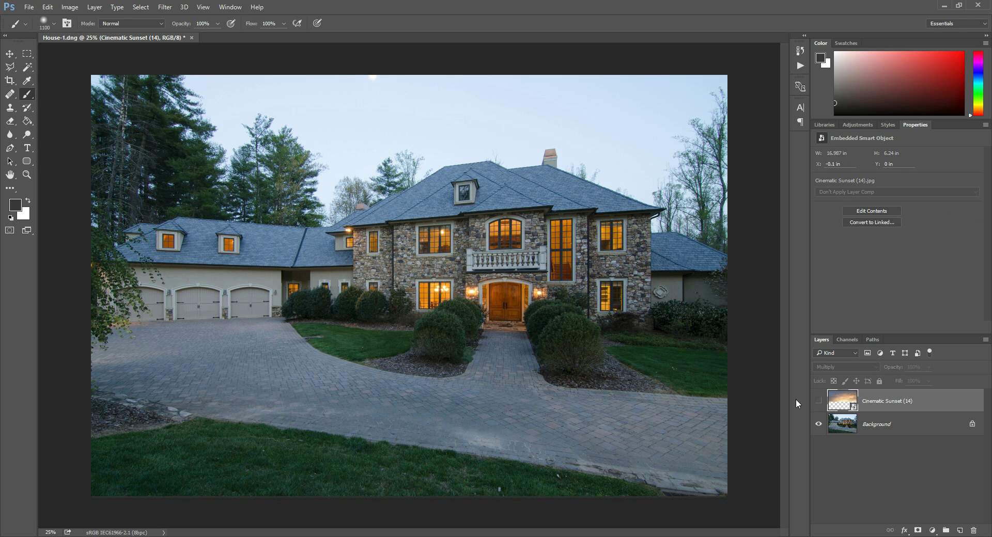
pyautogui.click(847, 426)
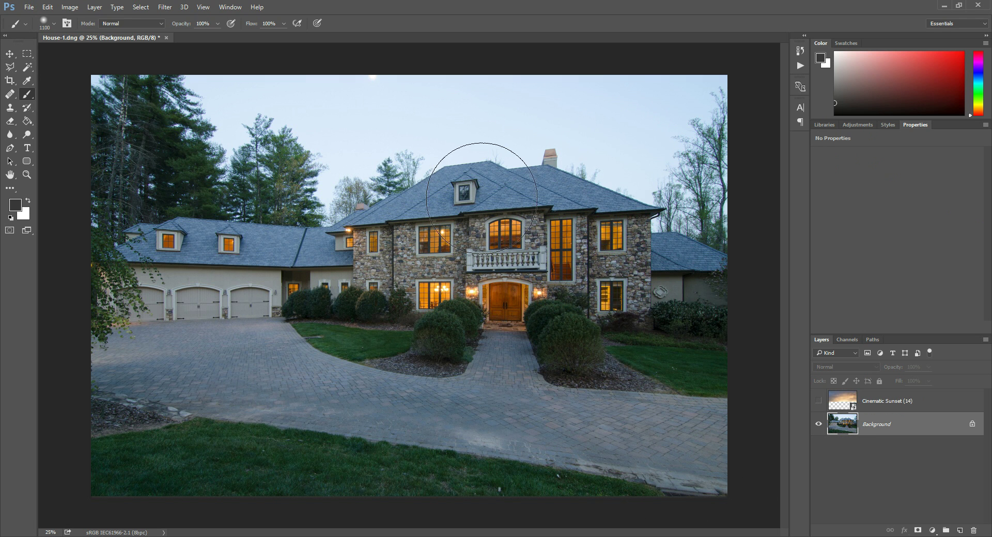
pyautogui.click(28, 67)
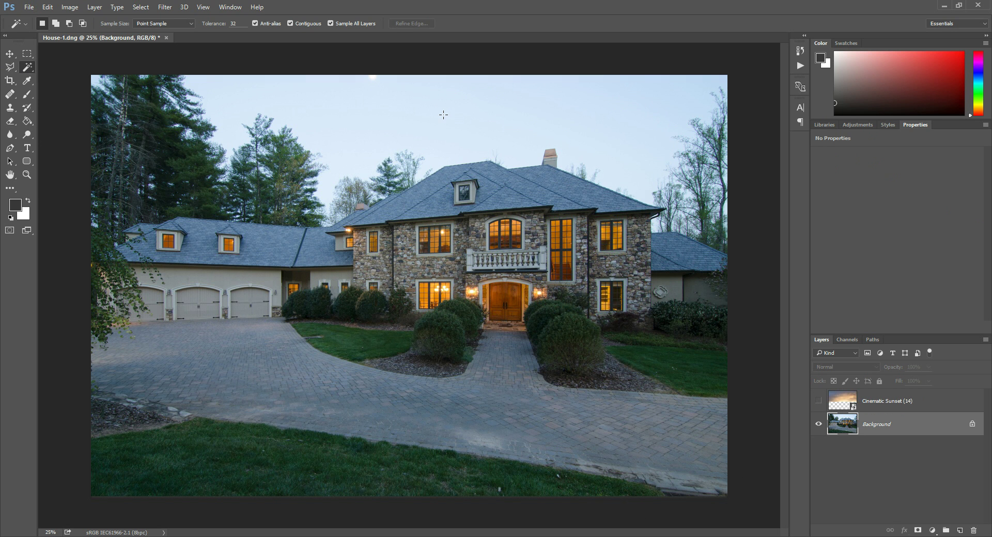
pyautogui.click(464, 115)
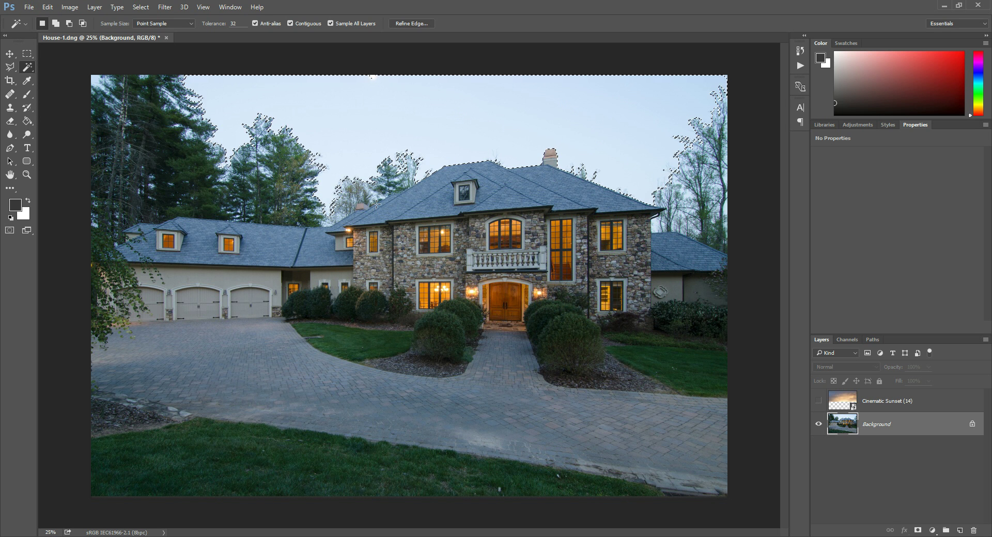
pyautogui.press('shift')
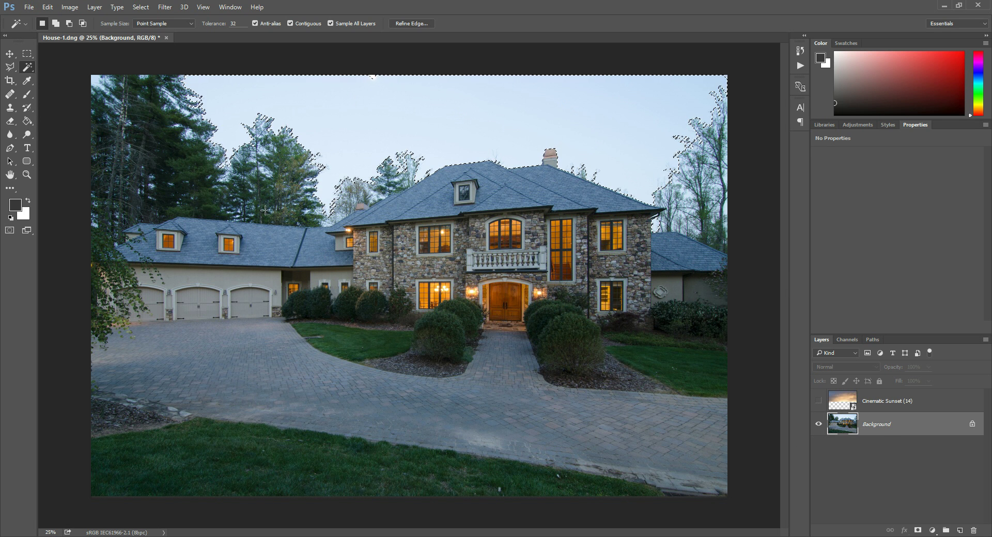
# Add a layer mask to the Cinematic Sunset (14) layer from the sky selection and show the layer again
pyautogui.click(879, 404)
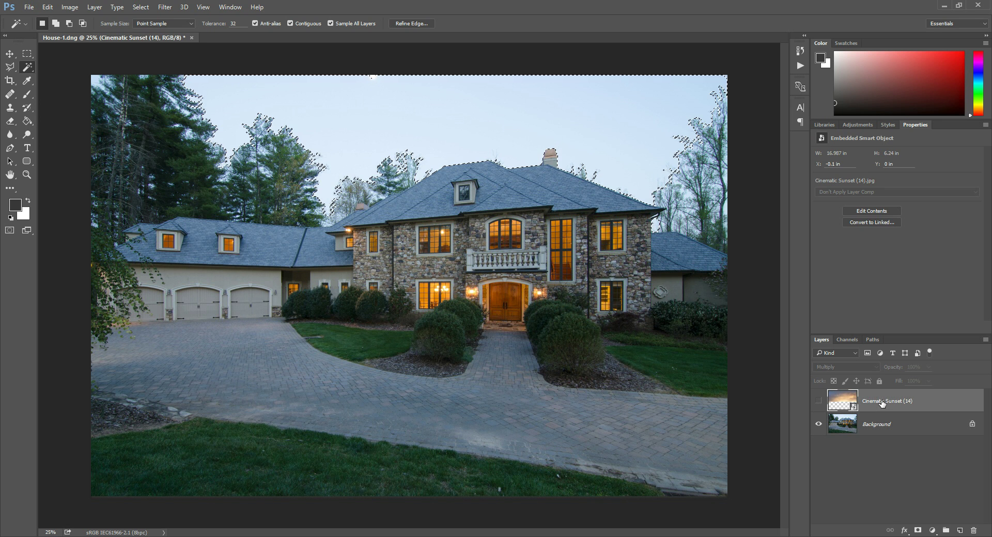
pyautogui.click(918, 531)
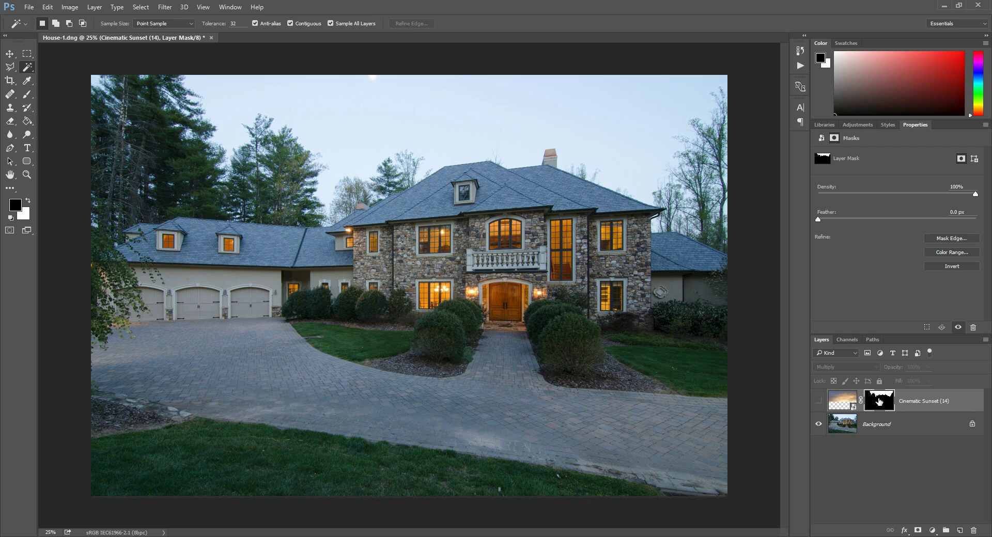
pyautogui.click(818, 402)
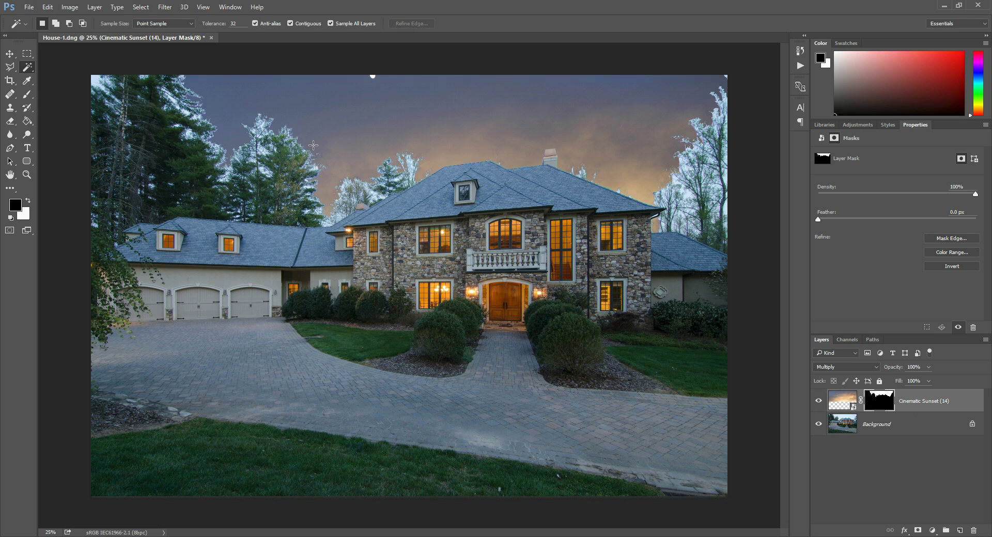
# Paint white on the sky layer's mask with a 300 px brush over the tall trees on both sides of the house
pyautogui.click(28, 95)
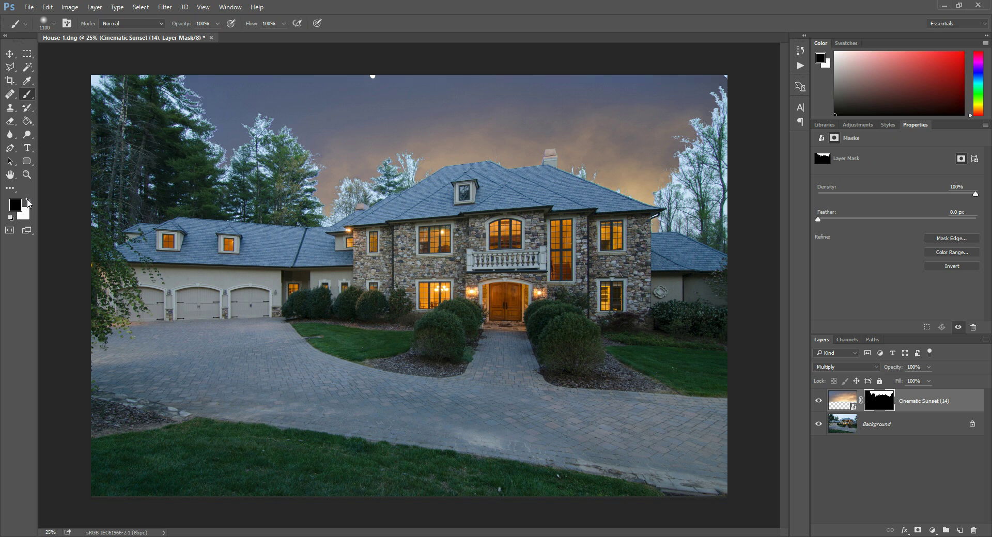
pyautogui.click(28, 202)
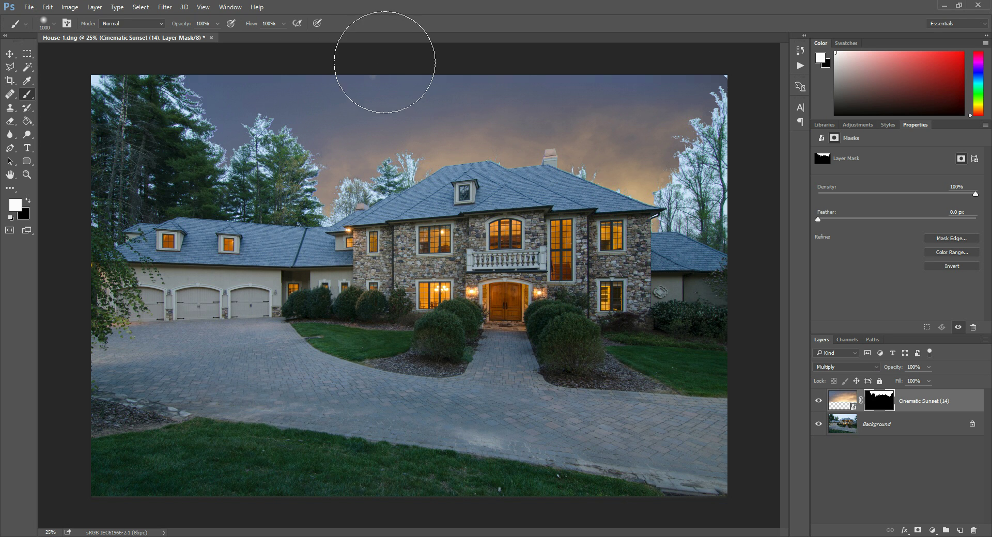
pyautogui.press('[')
pyautogui.press('[')
pyautogui.press('[')
pyautogui.press('[')
pyautogui.press('[')
pyautogui.press('[')
pyautogui.press('[')
pyautogui.press('[')
pyautogui.press(']')
pyautogui.moveTo(106, 85)
pyautogui.mouseDown()
pyautogui.moveTo(92, 88)
pyautogui.moveTo(93, 79)
pyautogui.moveTo(135, 74)
pyautogui.moveTo(170, 93)
pyautogui.moveTo(199, 111)
pyautogui.moveTo(207, 145)
pyautogui.moveTo(236, 166)
pyautogui.moveTo(247, 132)
pyautogui.moveTo(273, 124)
pyautogui.moveTo(318, 160)
pyautogui.moveTo(282, 186)
pyautogui.moveTo(223, 196)
pyautogui.moveTo(310, 204)
pyautogui.moveTo(329, 176)
pyautogui.mouseUp()
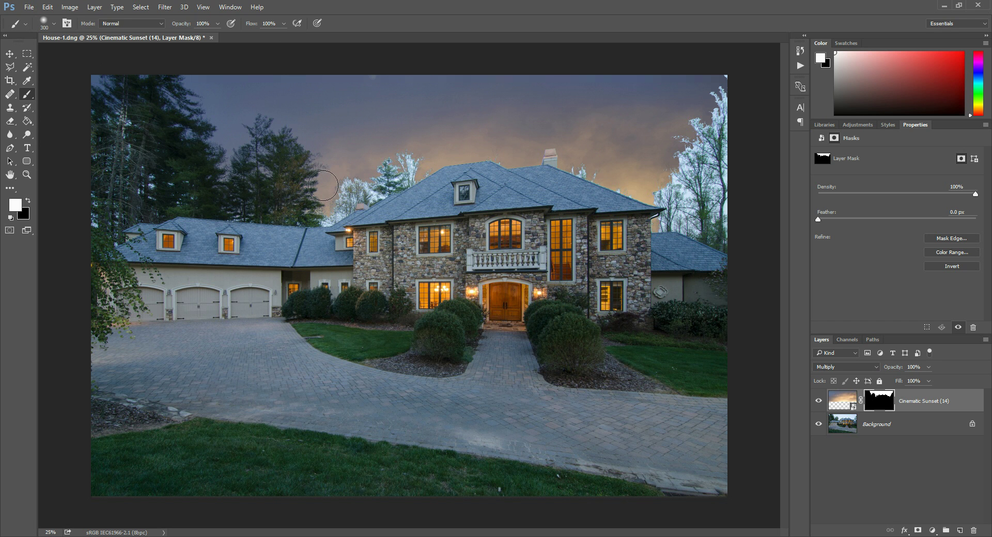
pyautogui.moveTo(136, 145)
pyautogui.mouseDown()
pyautogui.moveTo(97, 141)
pyautogui.moveTo(89, 123)
pyautogui.moveTo(92, 184)
pyautogui.moveTo(109, 189)
pyautogui.moveTo(78, 219)
pyautogui.moveTo(144, 192)
pyautogui.moveTo(147, 179)
pyautogui.moveTo(126, 154)
pyautogui.moveTo(70, 157)
pyautogui.moveTo(103, 210)
pyautogui.moveTo(115, 170)
pyautogui.mouseUp()
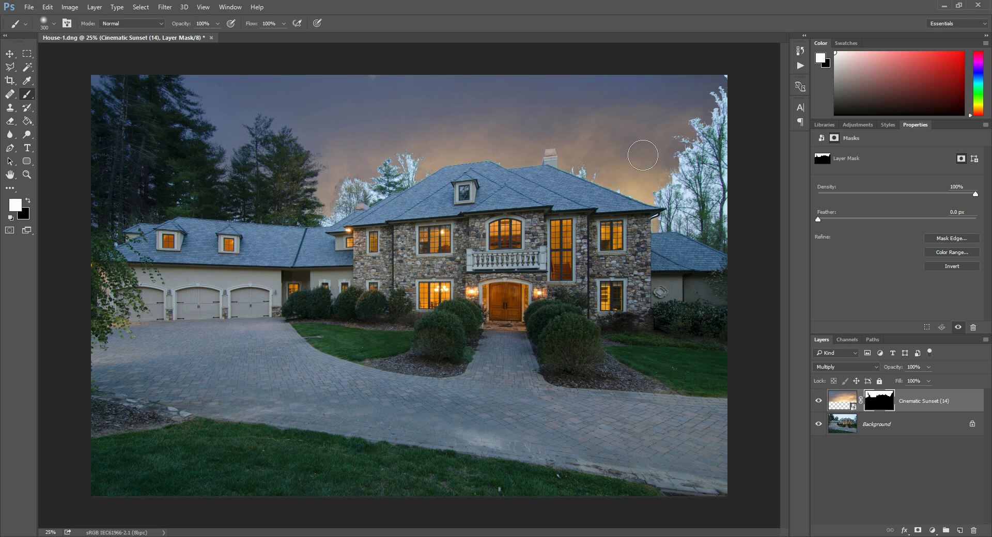
pyautogui.moveTo(717, 89)
pyautogui.mouseDown()
pyautogui.moveTo(725, 134)
pyautogui.moveTo(719, 79)
pyautogui.moveTo(731, 232)
pyautogui.moveTo(697, 125)
pyautogui.moveTo(710, 164)
pyautogui.moveTo(686, 151)
pyautogui.moveTo(700, 188)
pyautogui.moveTo(677, 161)
pyautogui.moveTo(696, 189)
pyautogui.moveTo(667, 183)
pyautogui.mouseUp()
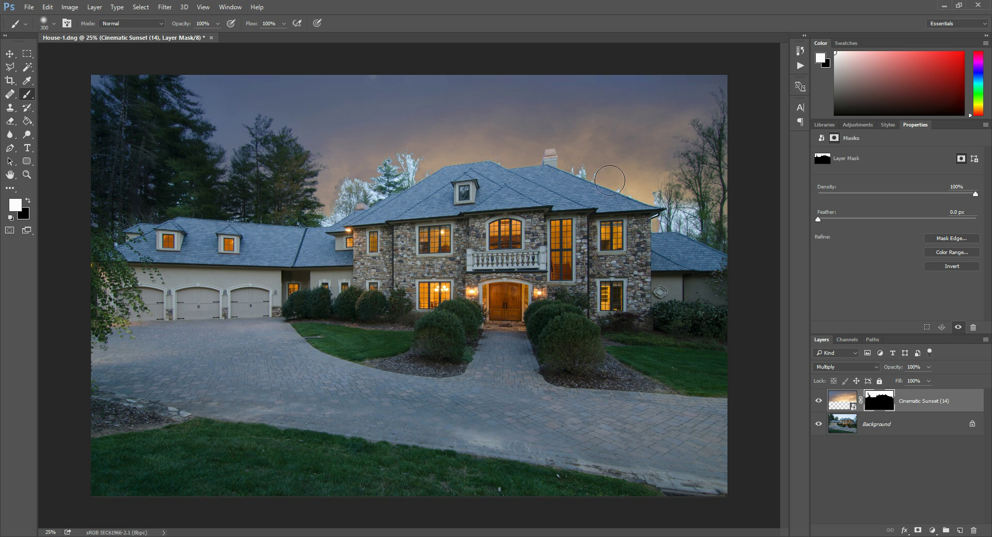
# Paint white on the sky layer's mask with a 45 px brush over the bare treetops behind the roof near the chimney
pyautogui.click(27, 174)
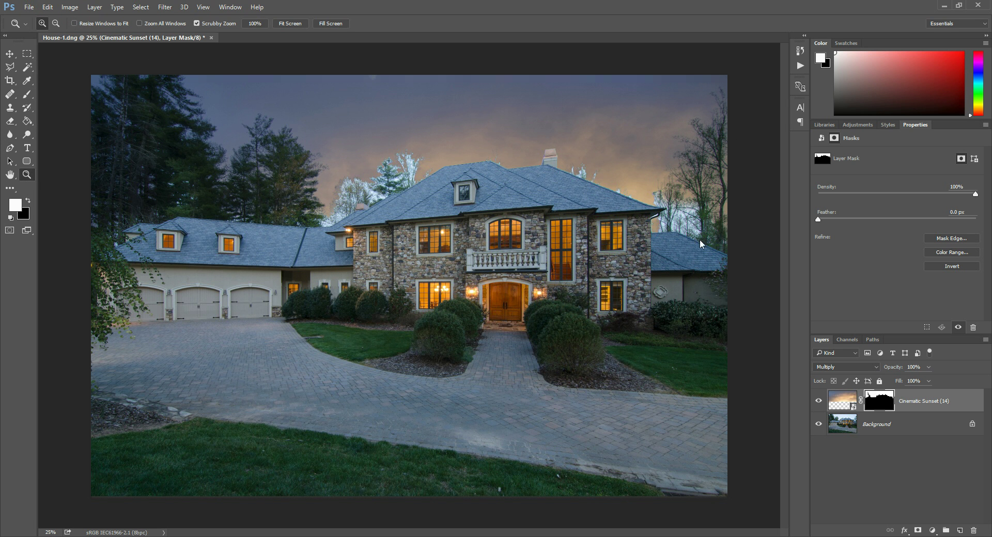
pyautogui.click(702, 232)
pyautogui.click(560, 148)
pyautogui.scroll(2, 550, 173)
pyautogui.click(27, 94)
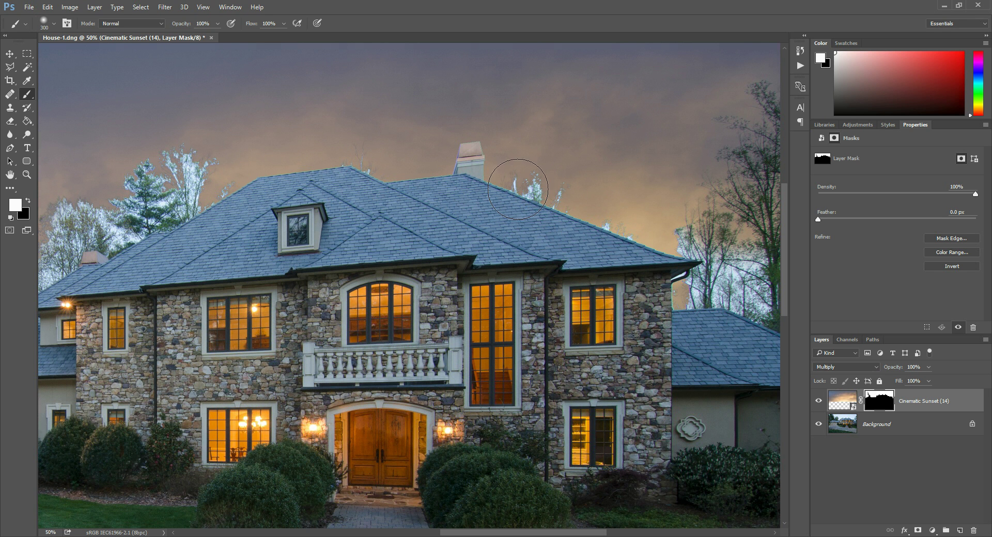
pyautogui.press('[')
pyautogui.press('[')
pyautogui.press('[')
pyautogui.press('[')
pyautogui.press('[')
pyautogui.press('[')
pyautogui.press('[')
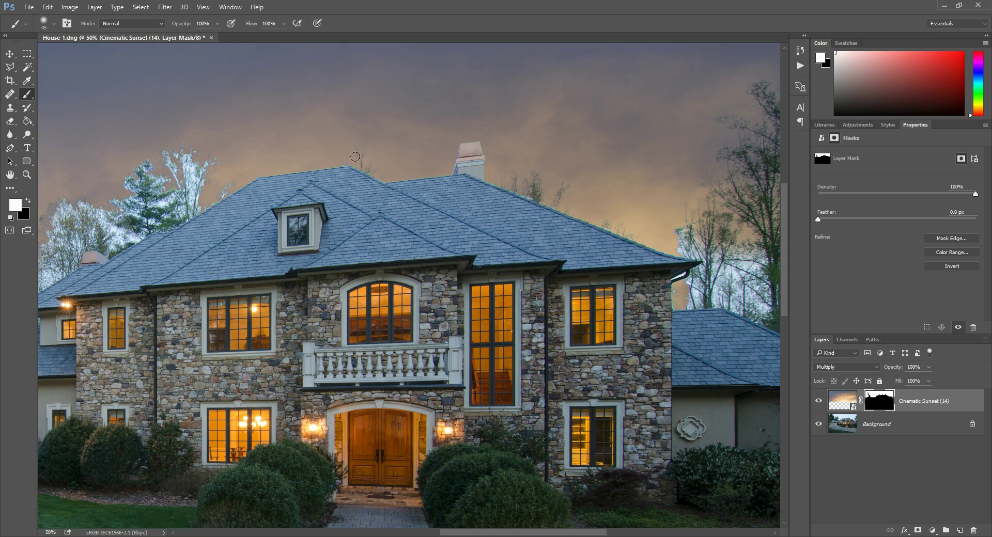
# Paint white on the sky layer's mask along the main roof's left slope, where the trees behind meet the roofline
pyautogui.scroll(-2, 206, 186)
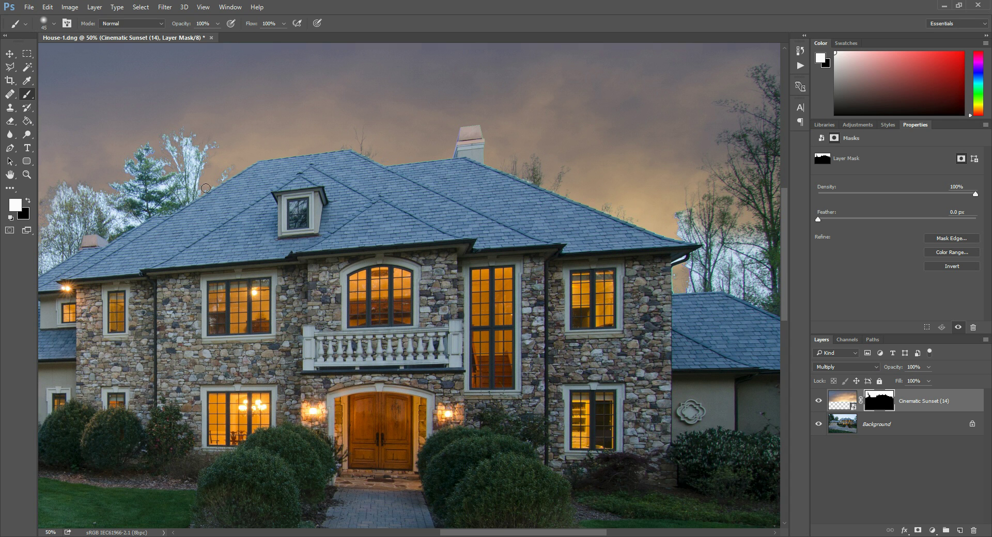
pyautogui.keyDown('shift'); pyautogui.click(168, 211); pyautogui.keyUp('shift')
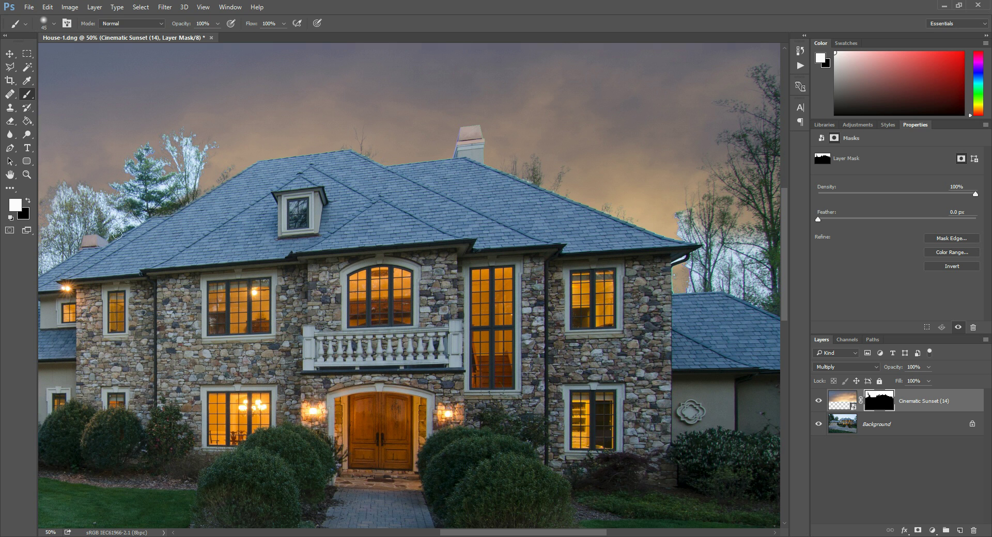
pyautogui.moveTo(111, 237); pyautogui.dragTo(133, 214)
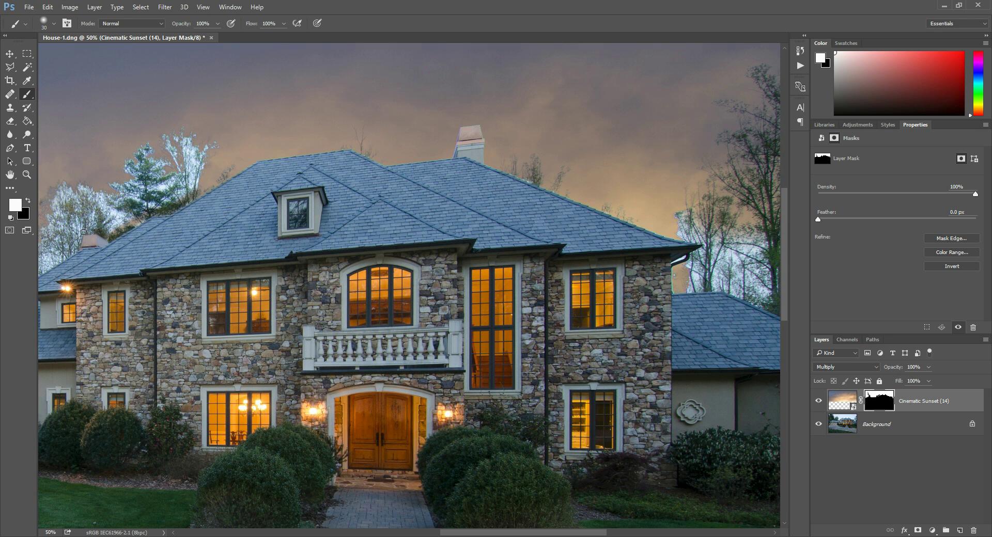
pyautogui.moveTo(75, 247); pyautogui.dragTo(76, 251)
# Paint white on the sky layer's mask over the bare tree between the garage wing and the main roof
pyautogui.hscroll(-8, 210, 288)
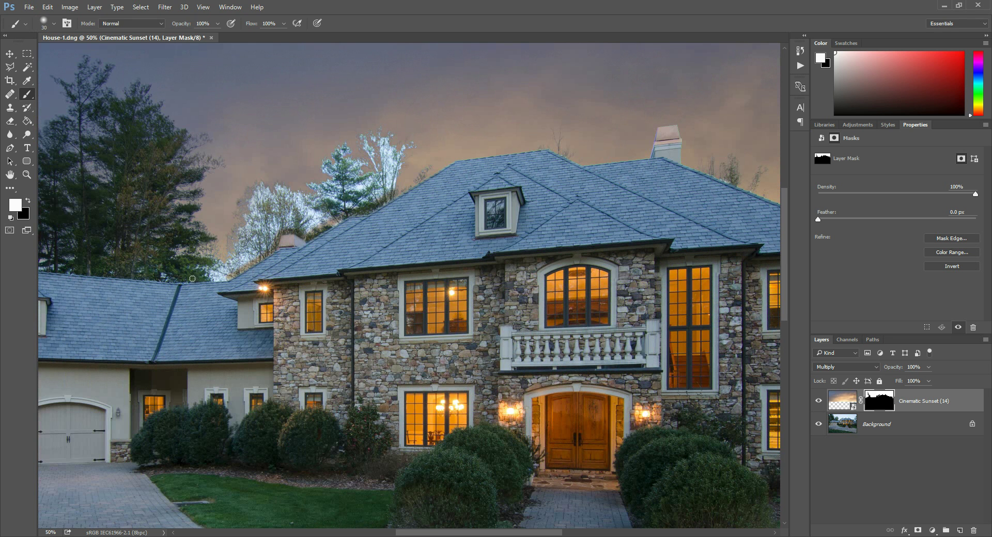
pyautogui.keyDown('shift'); pyautogui.click(160, 279); pyautogui.keyUp('shift')
pyautogui.moveTo(203, 269)
pyautogui.mouseDown()
pyautogui.moveTo(230, 269)
pyautogui.moveTo(206, 260)
pyautogui.moveTo(245, 257)
pyautogui.moveTo(259, 244)
pyautogui.moveTo(275, 212)
pyautogui.moveTo(253, 190)
pyautogui.moveTo(234, 254)
pyautogui.moveTo(263, 236)
pyautogui.mouseUp()
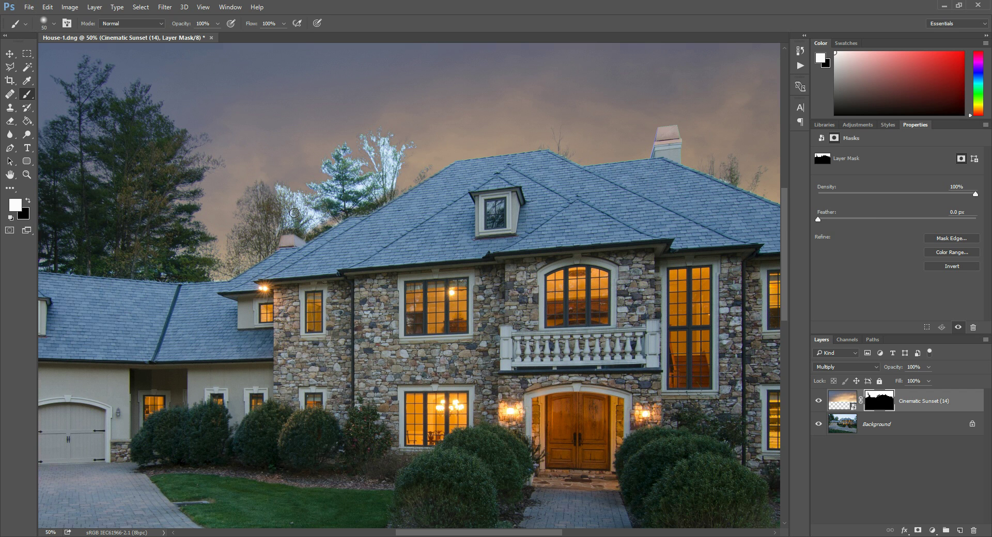
pyautogui.moveTo(275, 219)
pyautogui.mouseDown()
pyautogui.moveTo(315, 223)
pyautogui.moveTo(307, 227)
pyautogui.moveTo(324, 204)
pyautogui.moveTo(289, 189)
pyautogui.moveTo(282, 204)
pyautogui.moveTo(268, 181)
pyautogui.mouseUp()
# Paint white on the sky layer's mask with a 125 px brush over the evergreen and bare tree behind the main roof's left slope
pyautogui.moveTo(322, 196)
pyautogui.mouseDown()
pyautogui.moveTo(340, 164)
pyautogui.moveTo(311, 163)
pyautogui.moveTo(329, 182)
pyautogui.moveTo(354, 139)
pyautogui.moveTo(359, 160)
pyautogui.moveTo(382, 133)
pyautogui.moveTo(401, 134)
pyautogui.moveTo(394, 158)
pyautogui.moveTo(377, 142)
pyautogui.moveTo(401, 130)
pyautogui.moveTo(361, 166)
pyautogui.moveTo(336, 147)
pyautogui.mouseUp()
pyautogui.press(']')
pyautogui.press(']')
pyautogui.press(']')
pyautogui.press(']')
pyautogui.press(']')
pyautogui.press(']')
pyautogui.press(']')
pyautogui.press(']')
pyautogui.press(']')
pyautogui.press(']')
pyautogui.press('[')
pyautogui.press('[')
pyautogui.press('[')
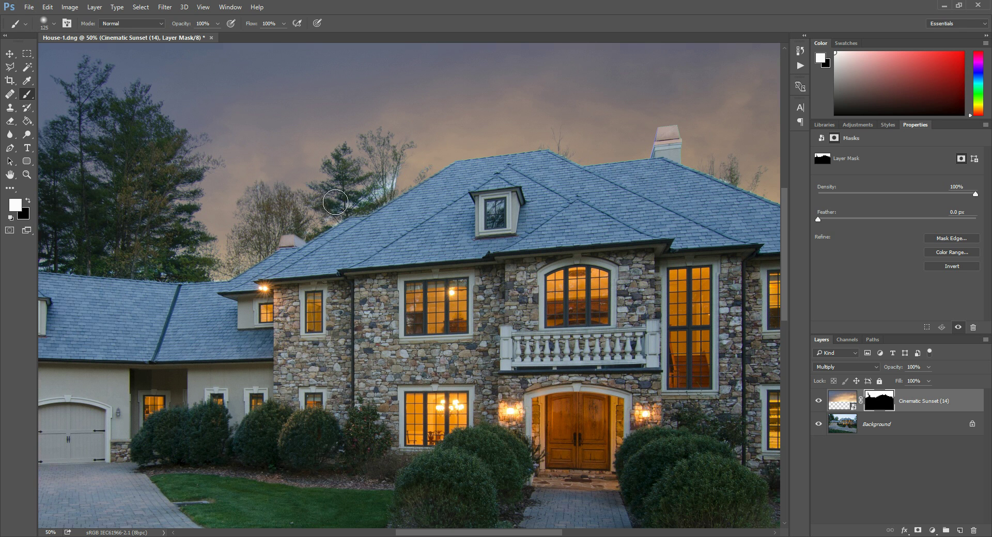
pyautogui.press('[')
pyautogui.moveTo(380, 174)
pyautogui.mouseDown()
pyautogui.moveTo(400, 158)
pyautogui.moveTo(348, 191)
pyautogui.moveTo(383, 154)
pyautogui.mouseUp()
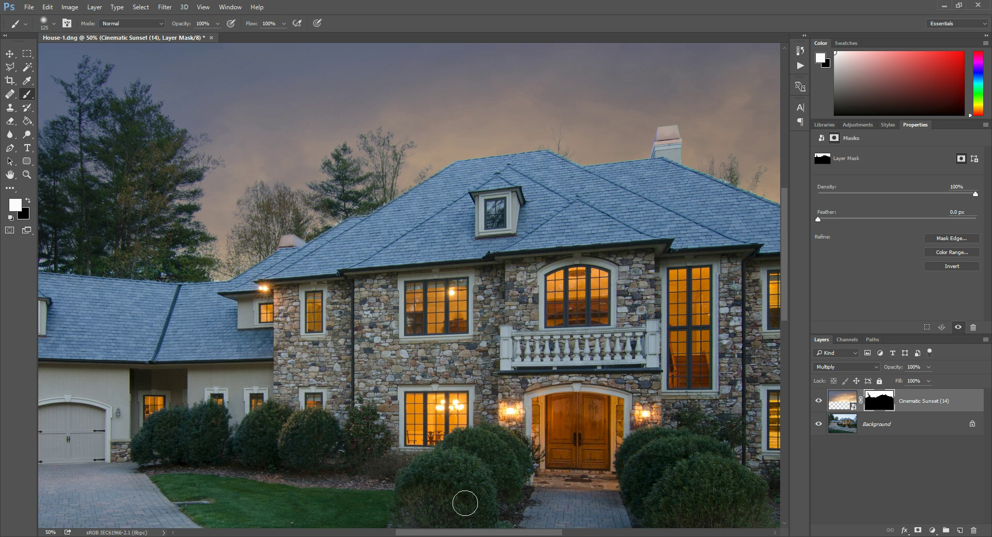
# Paint white on the sky layer's mask with a 60 px brush over the treetop beside the main roof's right eave
pyautogui.hscroll(8, 422, 263)
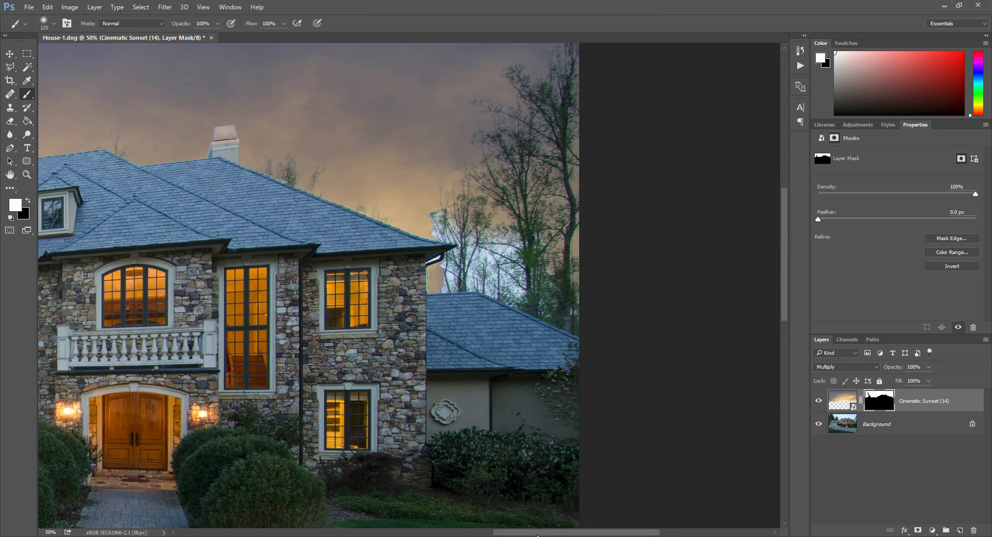
pyautogui.press('[')
pyautogui.press('[')
pyautogui.press('[')
pyautogui.press('[')
pyautogui.moveTo(439, 233)
pyautogui.mouseDown()
pyautogui.moveTo(475, 239)
pyautogui.moveTo(448, 213)
pyautogui.mouseUp()
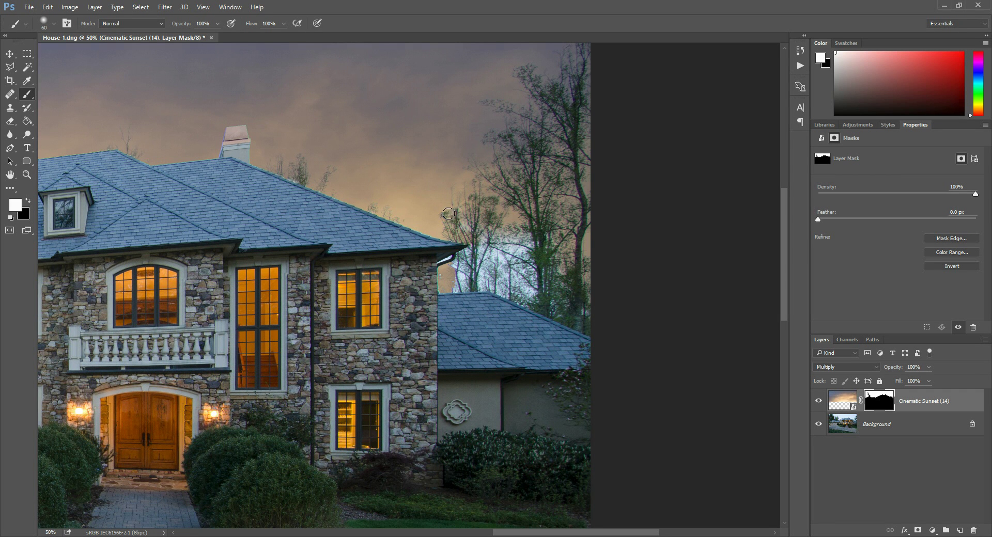
# Paint white on the sky layer's mask with a very small brush in the narrow gap around the downspout and along the stone wall
pyautogui.click(26, 175)
pyautogui.click(453, 254)
pyautogui.click(453, 254)
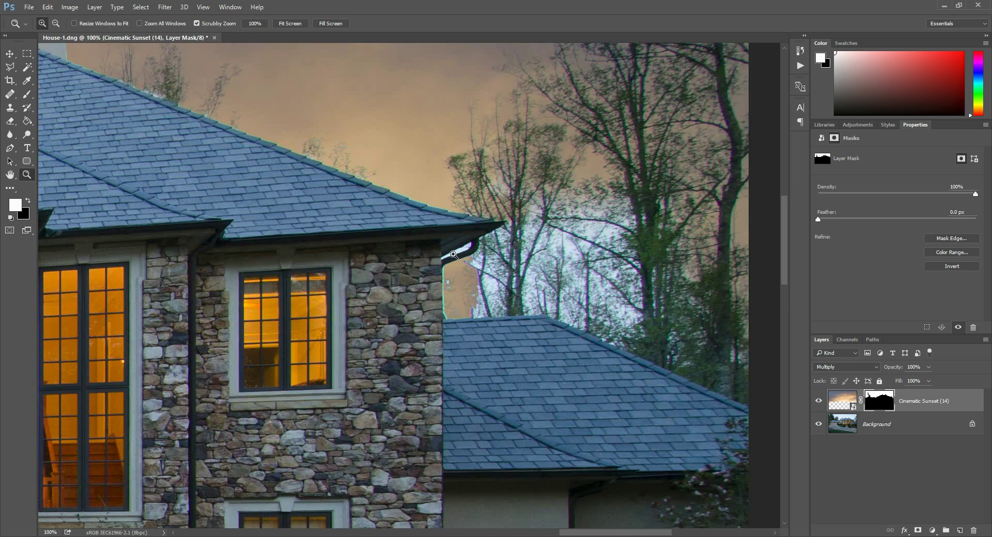
pyautogui.click(453, 254)
pyautogui.click(27, 94)
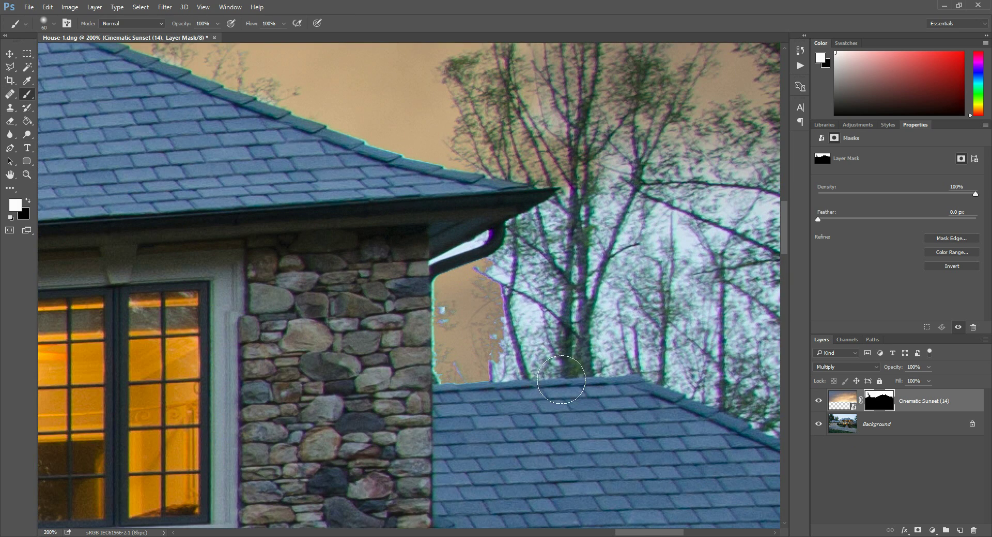
pyautogui.press('[')
pyautogui.press('[')
pyautogui.press('[')
pyautogui.press('[')
pyautogui.press('[')
pyautogui.press('[')
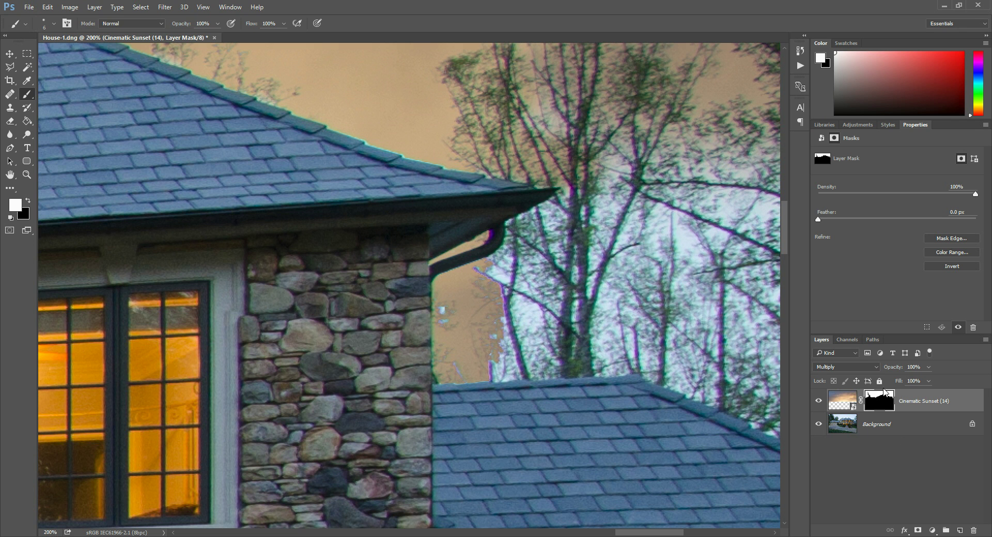
# Paint white on the sky layer's mask with a 20 px brush below the downspout and over the nearby tree trunks above the right wing
pyautogui.click(28, 204)
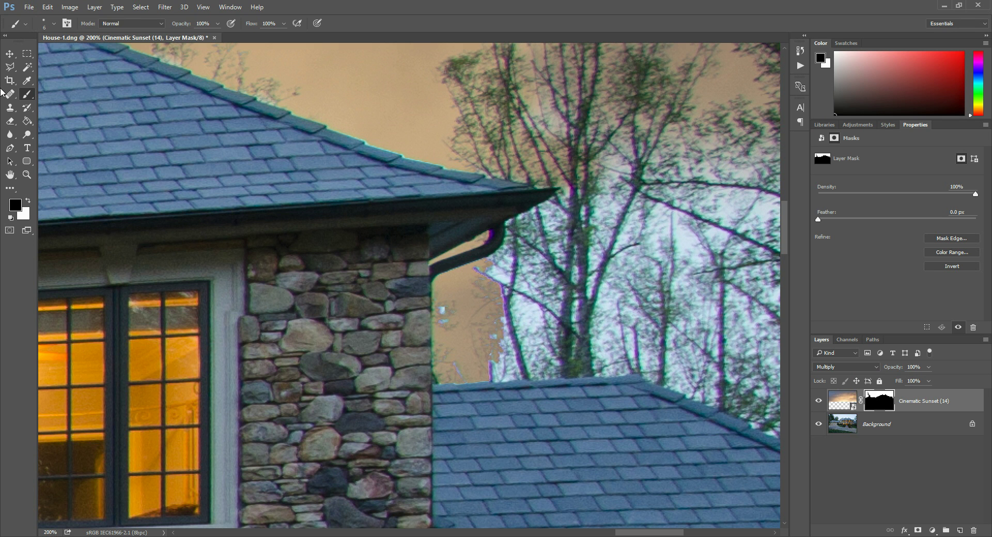
pyautogui.click(28, 200)
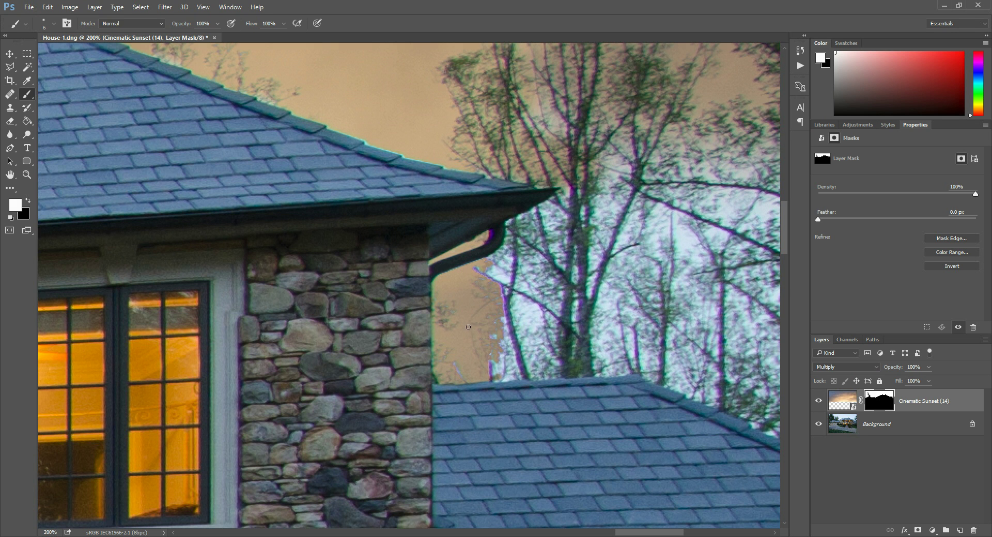
pyautogui.press(']')
pyautogui.moveTo(501, 357)
pyautogui.mouseDown()
pyautogui.moveTo(534, 370)
pyautogui.moveTo(489, 374)
pyautogui.moveTo(666, 361)
pyautogui.moveTo(502, 374)
pyautogui.moveTo(630, 369)
pyautogui.moveTo(508, 362)
pyautogui.moveTo(650, 330)
pyautogui.moveTo(573, 329)
pyautogui.moveTo(553, 317)
pyautogui.moveTo(480, 314)
pyautogui.mouseUp()
pyautogui.moveTo(486, 269); pyautogui.dragTo(527, 221)
pyautogui.moveTo(581, 192)
pyautogui.mouseDown()
pyautogui.moveTo(522, 271)
pyautogui.moveTo(532, 238)
pyautogui.moveTo(557, 219)
pyautogui.mouseUp()
pyautogui.moveTo(503, 297)
pyautogui.mouseDown()
pyautogui.moveTo(512, 274)
pyautogui.moveTo(502, 279)
pyautogui.moveTo(515, 311)
pyautogui.moveTo(525, 311)
pyautogui.moveTo(550, 294)
pyautogui.moveTo(550, 255)
pyautogui.moveTo(595, 244)
pyautogui.moveTo(598, 317)
pyautogui.moveTo(637, 295)
pyautogui.moveTo(642, 273)
pyautogui.moveTo(599, 301)
pyautogui.moveTo(624, 317)
pyautogui.mouseUp()
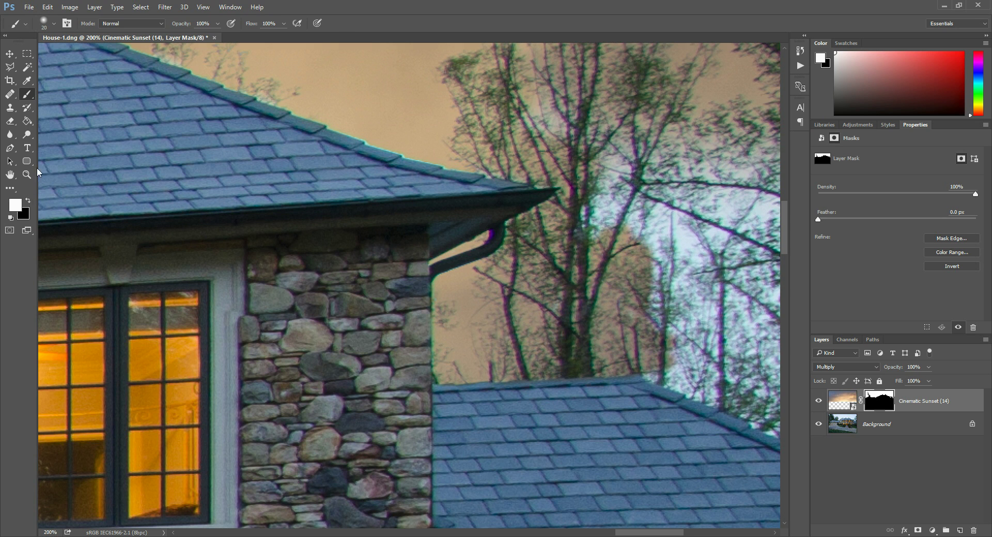
# Paint white on the sky layer's mask with a 100 px brush over the remaining bright sky between the trees above the right wing's roof
pyautogui.press('z')
pyautogui.keyDown('alt'); pyautogui.click(506, 244); pyautogui.keyUp('alt')
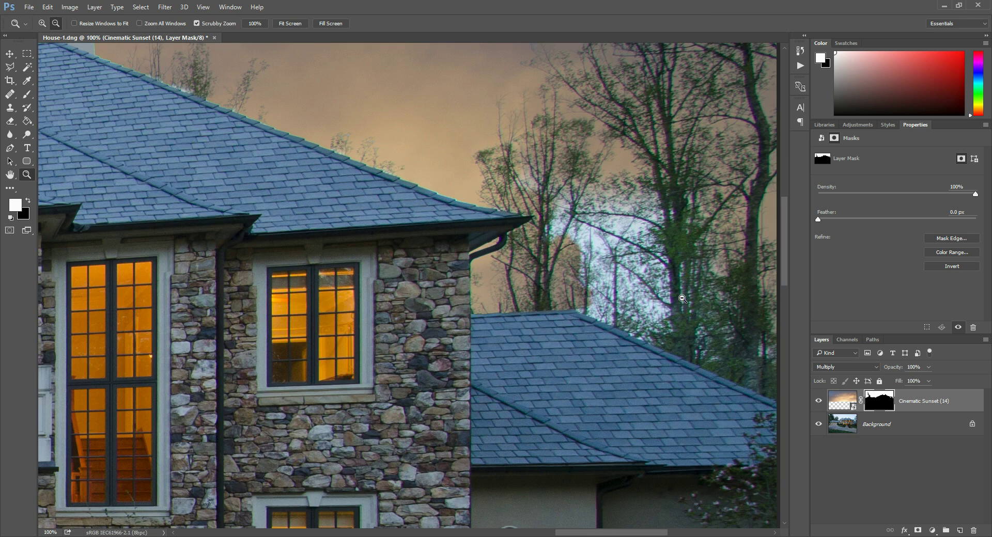
pyautogui.keyDown('alt'); pyautogui.click(669, 292); pyautogui.keyUp('alt')
pyautogui.click(27, 94)
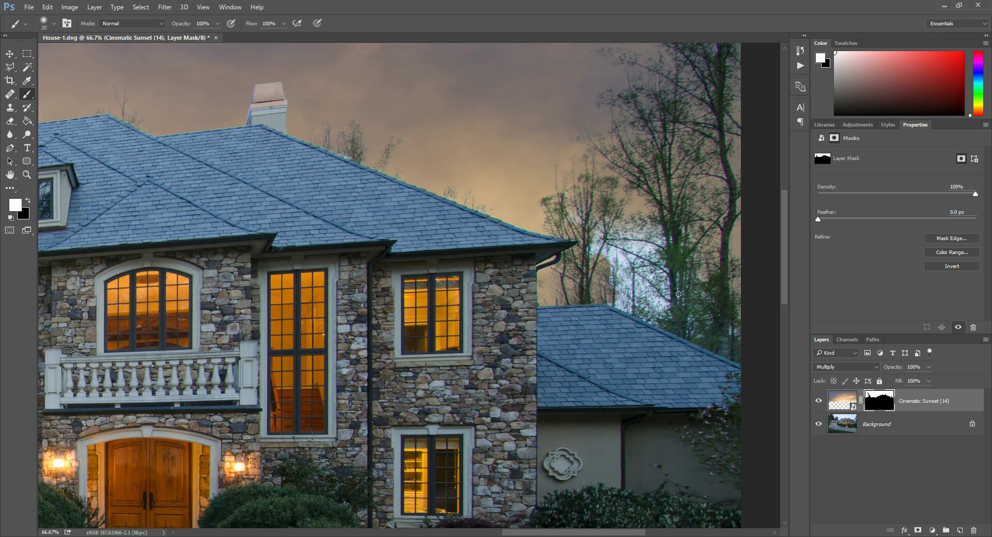
pyautogui.moveTo(598, 259)
pyautogui.mouseDown()
pyautogui.moveTo(617, 283)
pyautogui.moveTo(640, 232)
pyautogui.moveTo(664, 243)
pyautogui.moveTo(667, 258)
pyautogui.mouseUp()
pyautogui.press(']')
pyautogui.press(']')
pyautogui.press(']')
pyautogui.press(']')
pyautogui.press(']')
pyautogui.moveTo(631, 302)
pyautogui.mouseDown()
pyautogui.moveTo(604, 286)
pyautogui.moveTo(680, 317)
pyautogui.moveTo(612, 292)
pyautogui.moveTo(717, 300)
pyautogui.moveTo(701, 259)
pyautogui.moveTo(735, 336)
pyautogui.moveTo(689, 319)
pyautogui.moveTo(719, 332)
pyautogui.mouseUp()
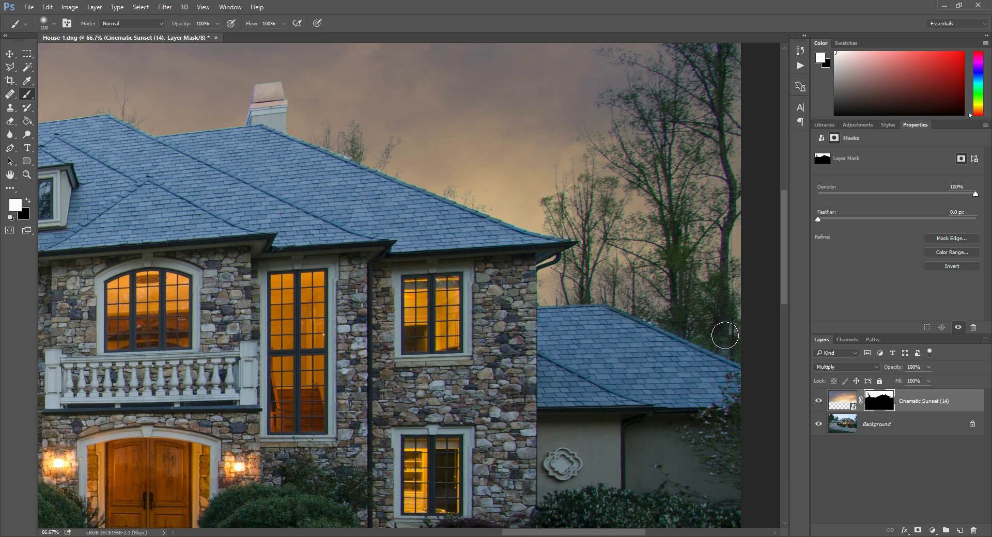
pyautogui.press('[')
pyautogui.press('[')
pyautogui.press('[')
pyautogui.press('[')
pyautogui.press('[')
pyautogui.press('[')
# Soften the sunset sky by painting black on its mask with a 1400 px brush at 10% opacity
pyautogui.click(27, 173)
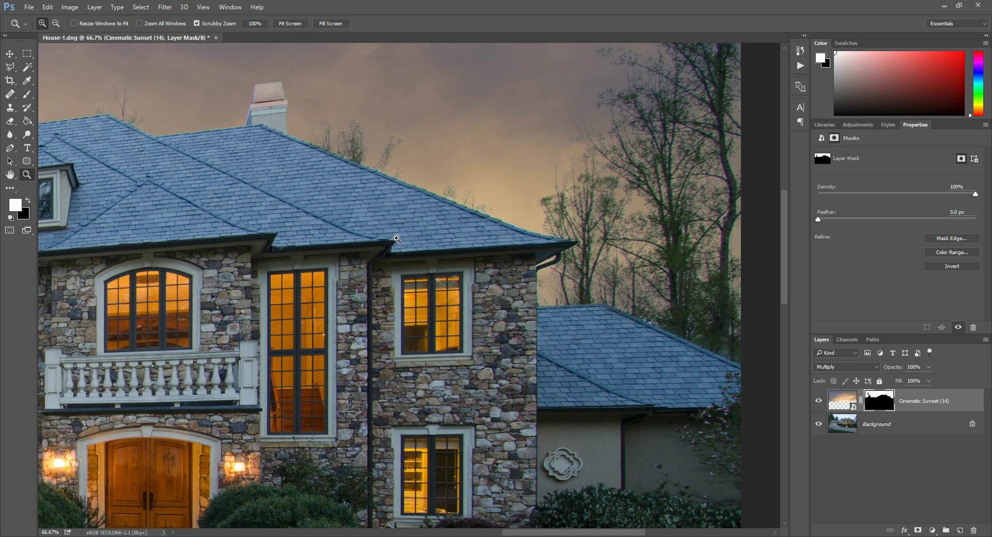
pyautogui.keyDown('alt'); pyautogui.click(212, 226); pyautogui.keyUp('alt')
pyautogui.keyDown('alt'); pyautogui.click(213, 226); pyautogui.keyUp('alt')
pyautogui.keyDown('alt'); pyautogui.click(212, 226); pyautogui.keyUp('alt')
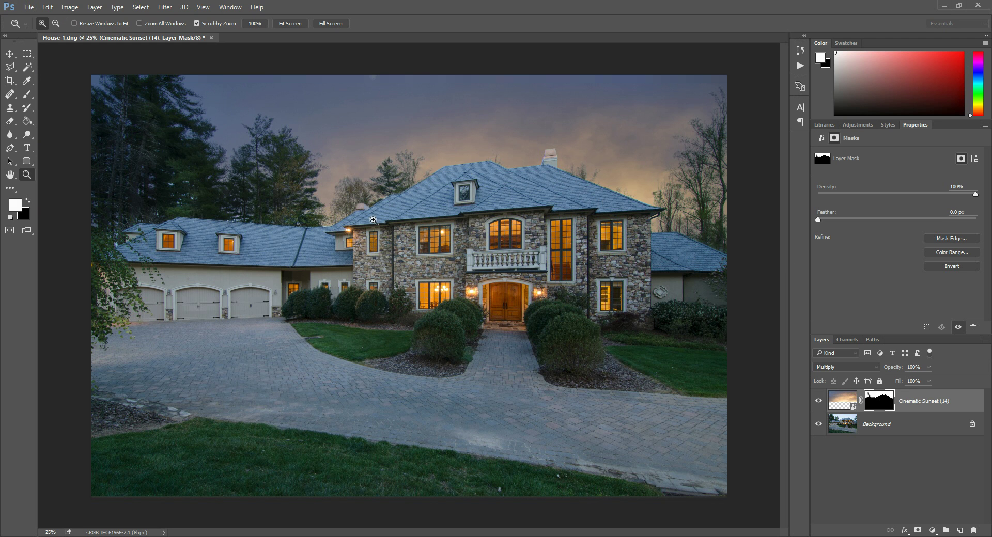
pyautogui.click(27, 94)
pyautogui.press(']')
pyautogui.press(']')
pyautogui.press(']')
pyautogui.press(']')
pyautogui.press(']')
pyautogui.press(']')
pyautogui.press(']')
pyautogui.press(']')
pyautogui.press(']')
pyautogui.press(']')
pyautogui.press(']')
pyautogui.press(']')
pyautogui.press(']')
pyautogui.press(']')
pyautogui.press(']')
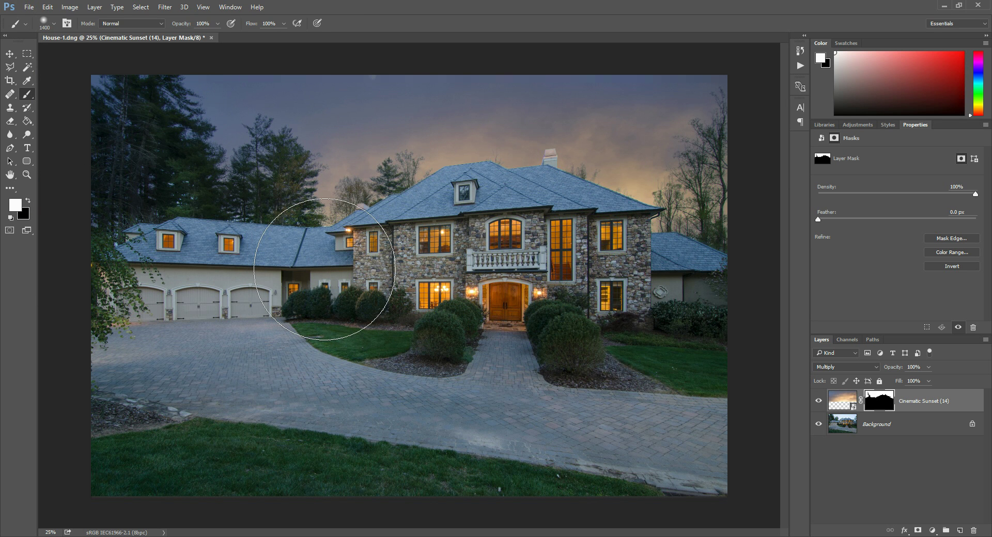
pyautogui.press('1')
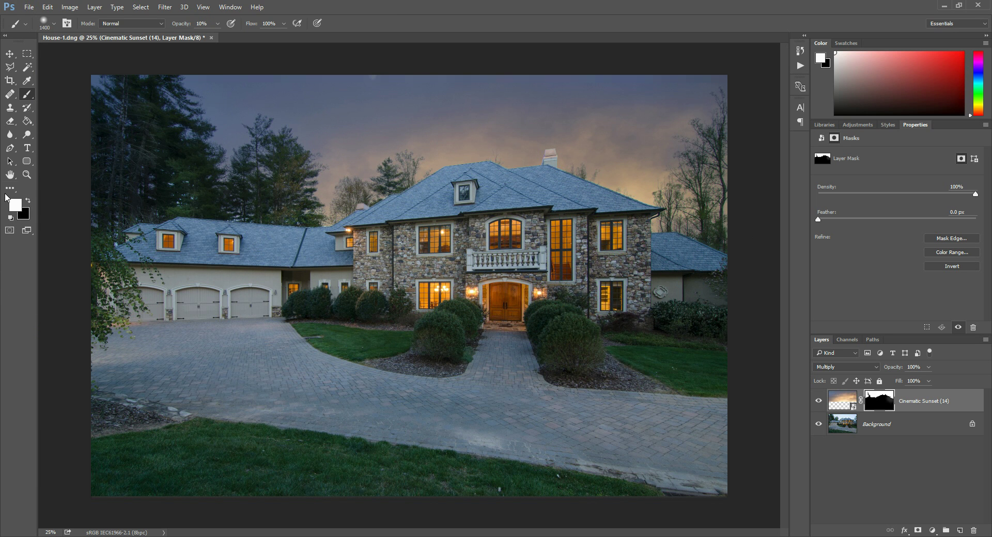
pyautogui.click(28, 202)
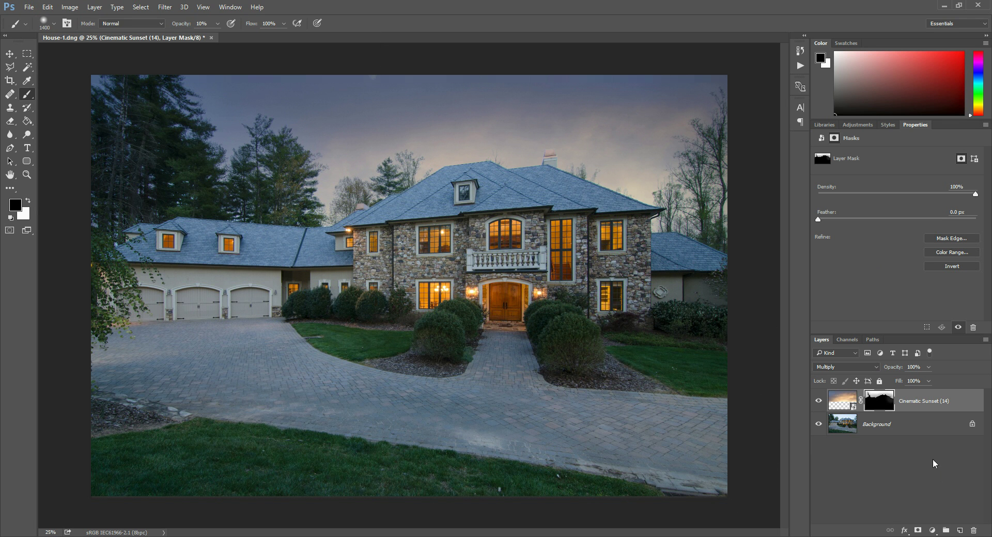
# Toggle the Cinematic Sunset (14) layer's visibility to compare the photo with and without the new sky
pyautogui.click(820, 404)
pyautogui.click(820, 403)
pyautogui.click(821, 404)
pyautogui.click(820, 404)
# Add a Brightness/Contrast adjustment layer above the sky layer and set its contrast to 42
pyautogui.click(932, 530)
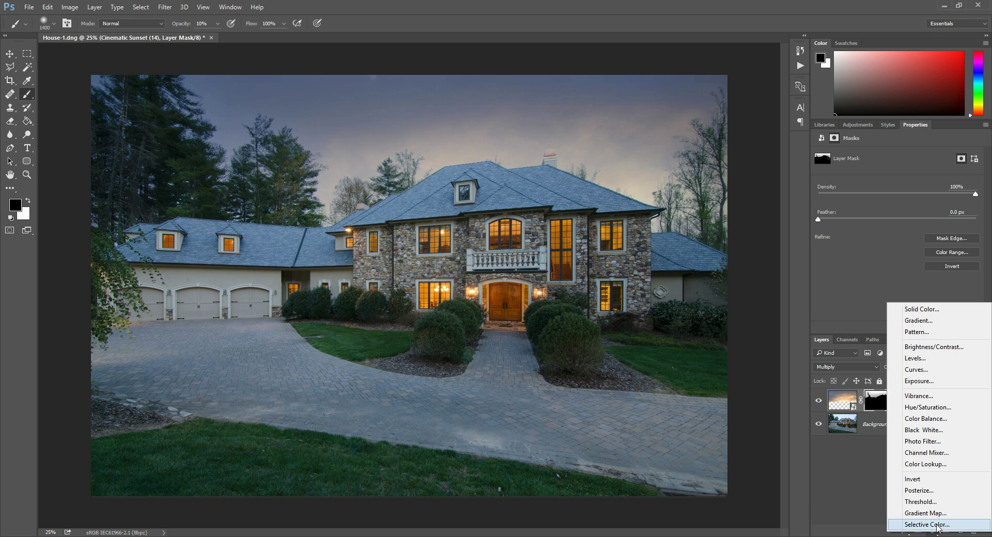
pyautogui.click(939, 347)
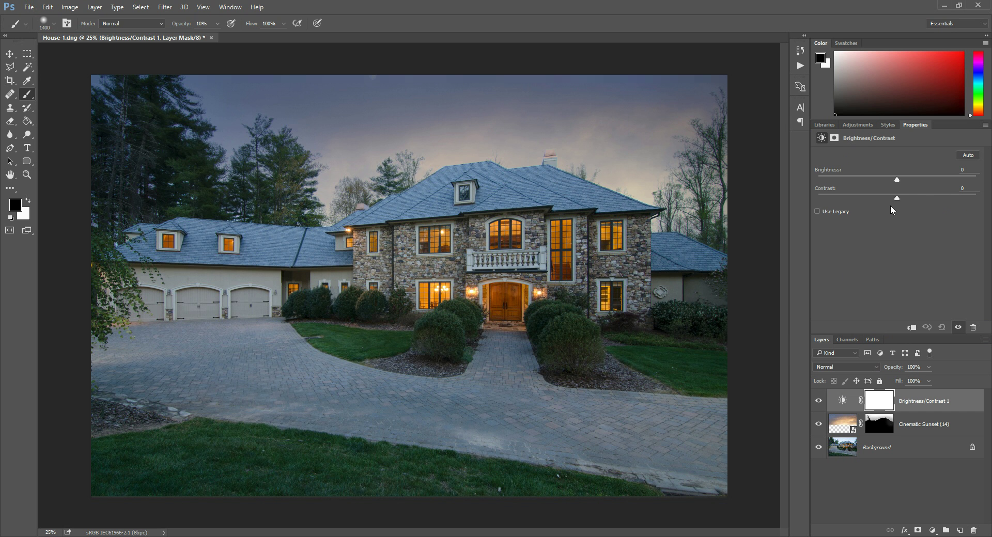
pyautogui.moveTo(928, 197)
pyautogui.mouseDown()
pyautogui.moveTo(944, 197)
pyautogui.moveTo(916, 195)
pyautogui.moveTo(930, 196)
pyautogui.mouseUp()
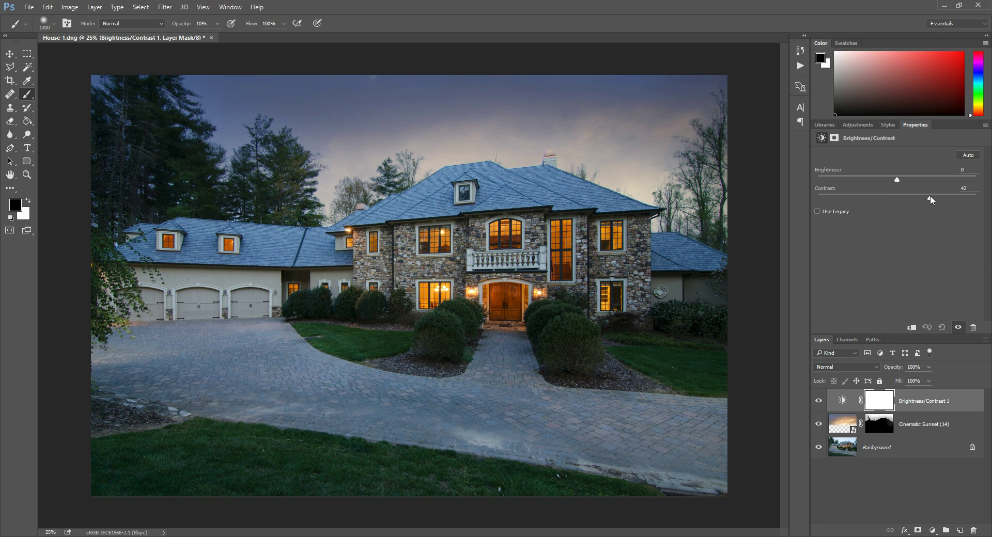
# Clip the Brightness/Contrast adjustment to the Cinematic Sunset (14) layer so it affects only the sky
pyautogui.rightClick(920, 406)
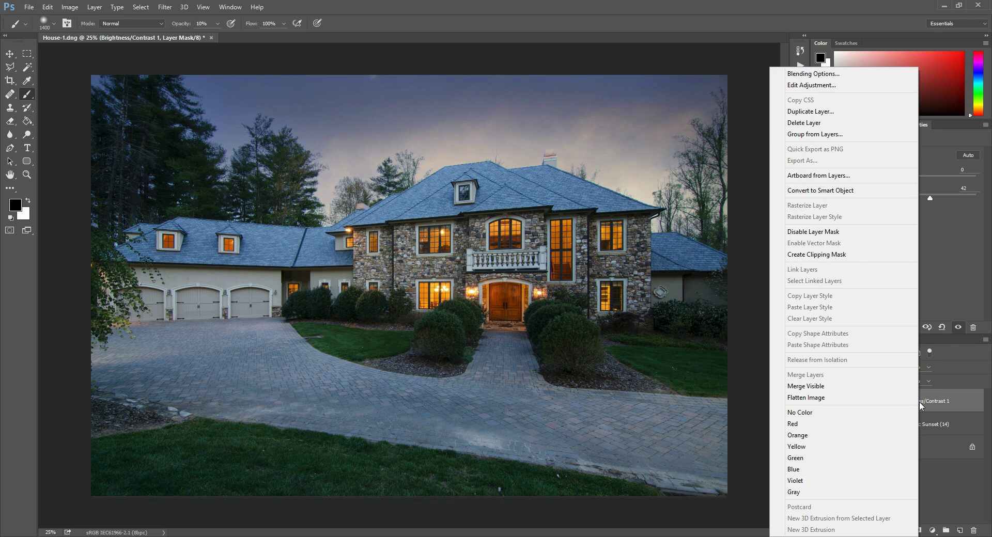
pyautogui.click(949, 478)
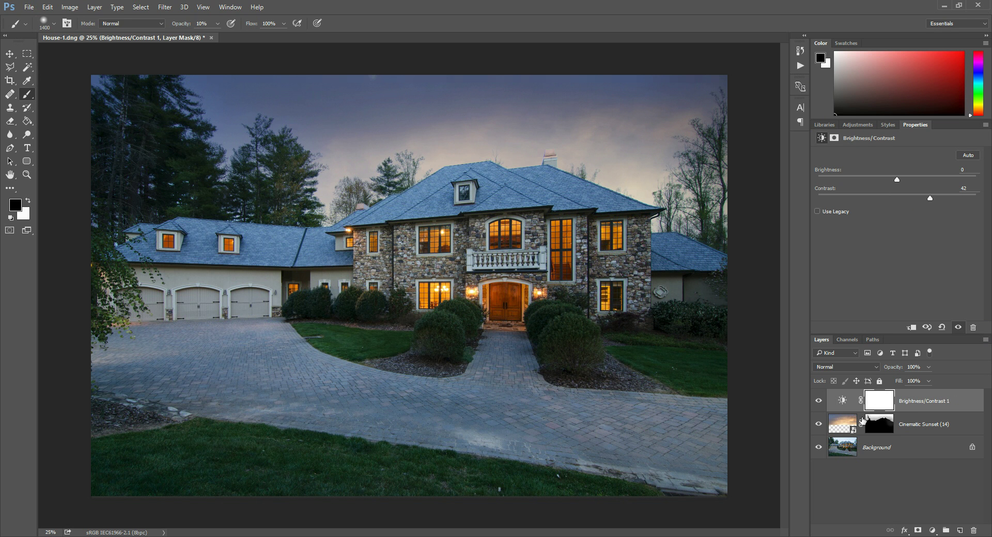
pyautogui.rightClick(929, 404)
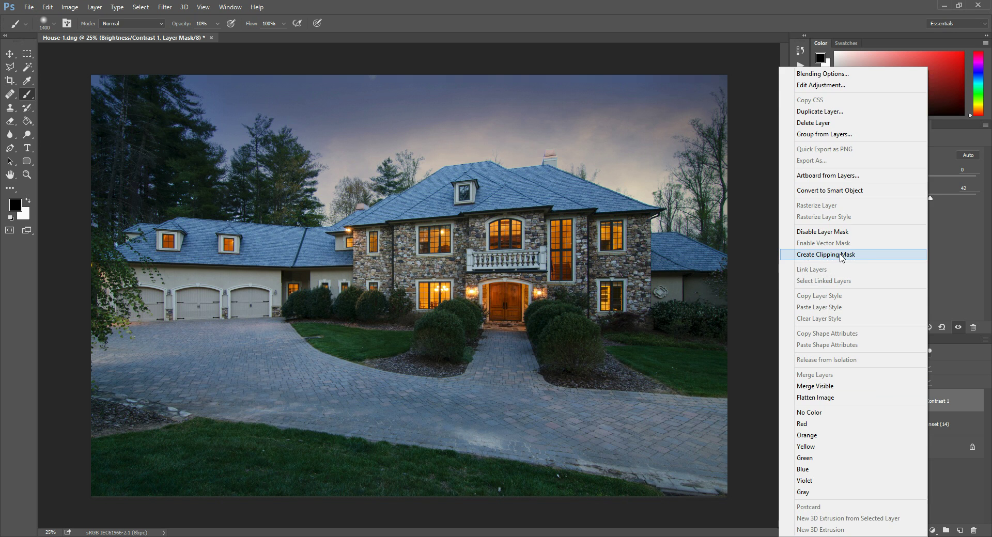
pyautogui.press('Escape')
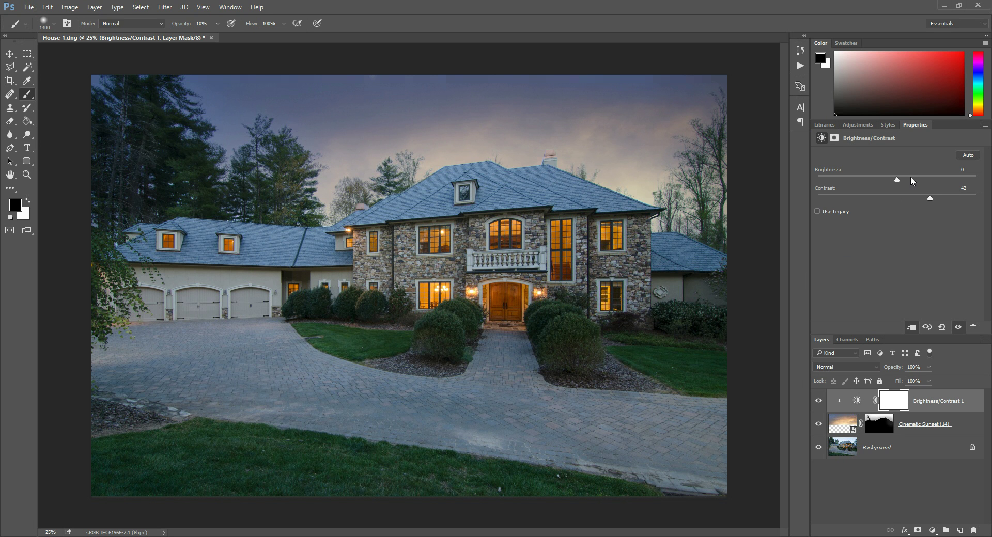
# Set the clipped Brightness/Contrast adjustment to brightness 12 and contrast 55
pyautogui.moveTo(904, 196); pyautogui.dragTo(990, 200)
pyautogui.moveTo(904, 198); pyautogui.dragTo(969, 199)
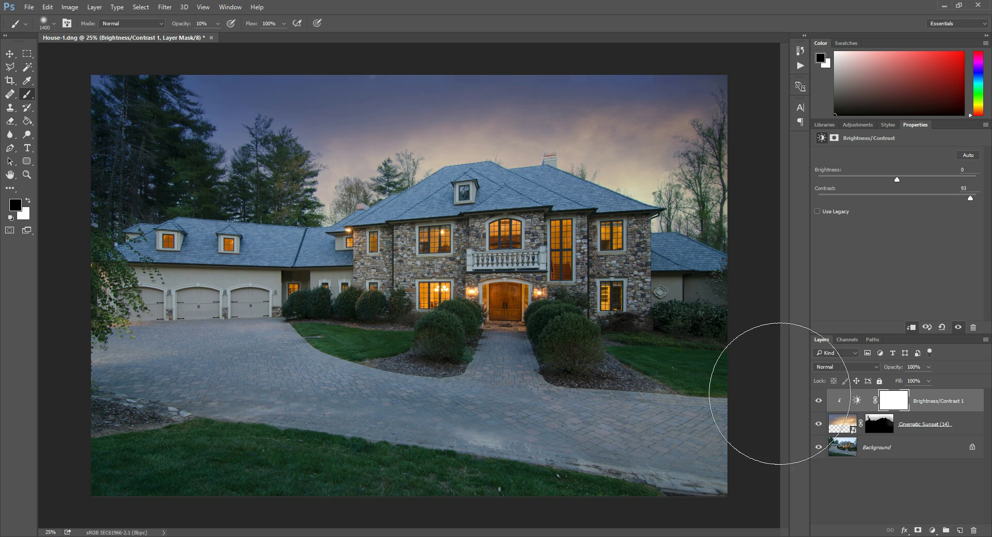
pyautogui.moveTo(898, 181)
pyautogui.mouseDown()
pyautogui.moveTo(914, 182)
pyautogui.moveTo(903, 182)
pyautogui.mouseUp()
pyautogui.moveTo(970, 199); pyautogui.dragTo(950, 199)
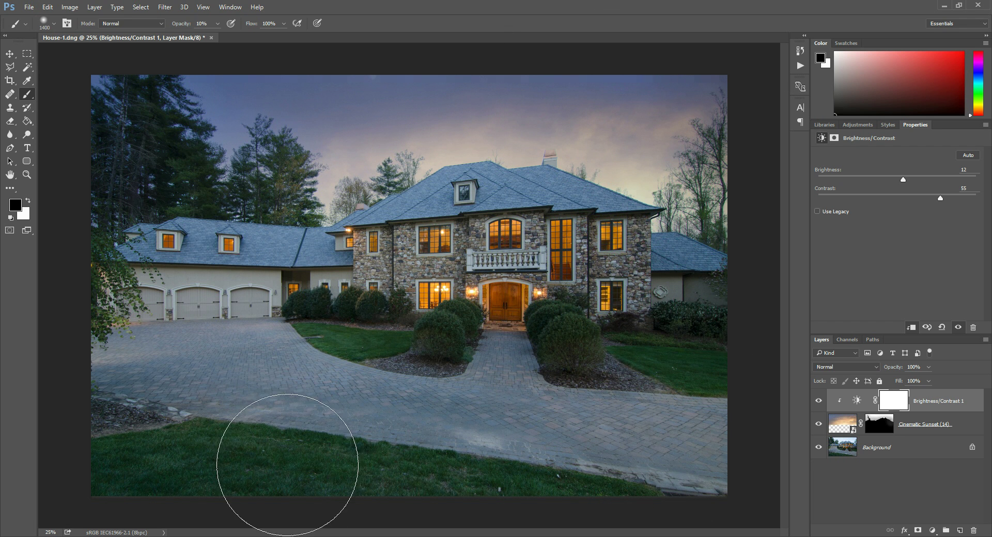
# Add a Hue/Saturation adjustment layer above Brightness/Contrast and clip it to the sky layer
pyautogui.click(931, 529)
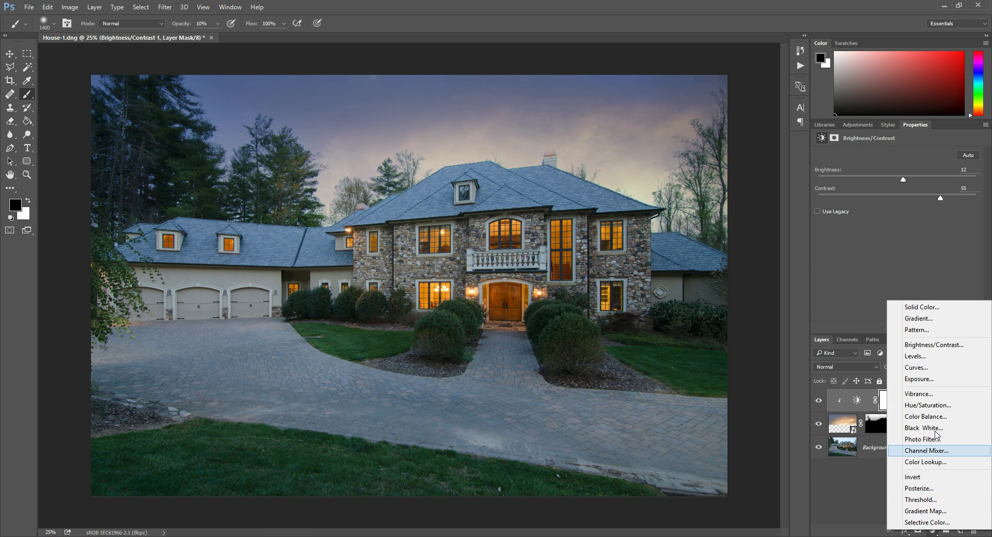
pyautogui.click(937, 405)
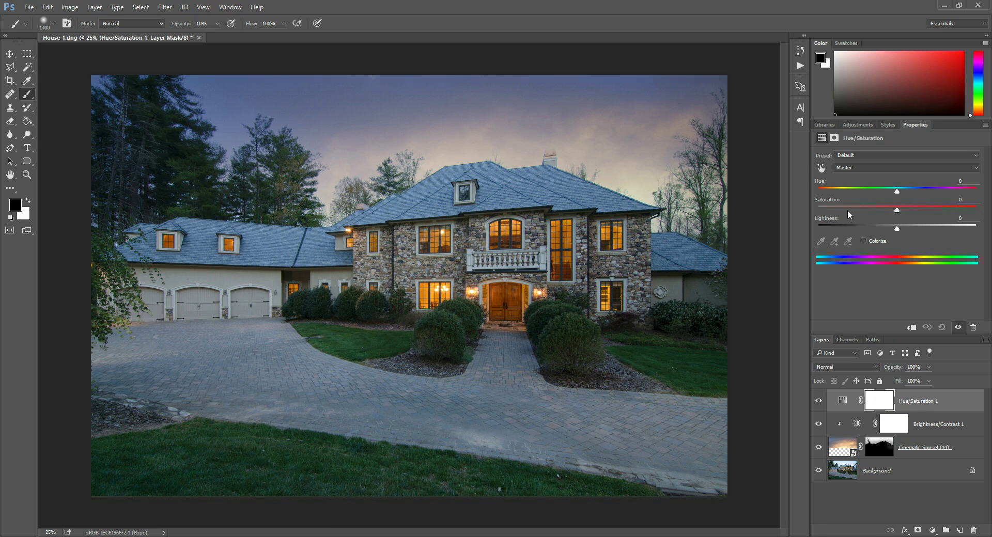
pyautogui.rightClick(949, 402)
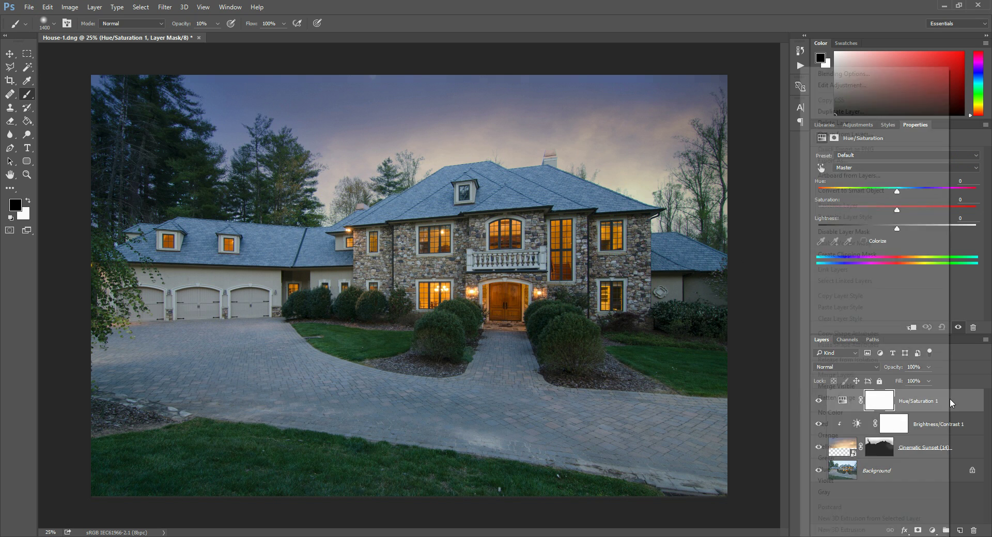
pyautogui.click(868, 254)
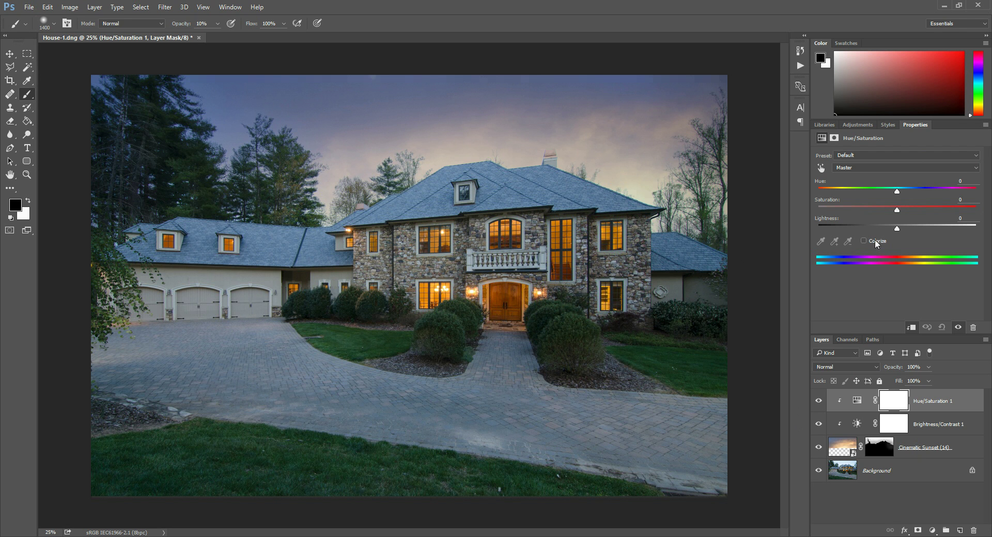
# Raise the sky's saturation to +27 in the clipped Hue/Saturation adjustment
pyautogui.moveTo(891, 208)
pyautogui.mouseDown()
pyautogui.moveTo(944, 210)
pyautogui.moveTo(897, 219)
pyautogui.mouseUp()
pyautogui.click(845, 450)
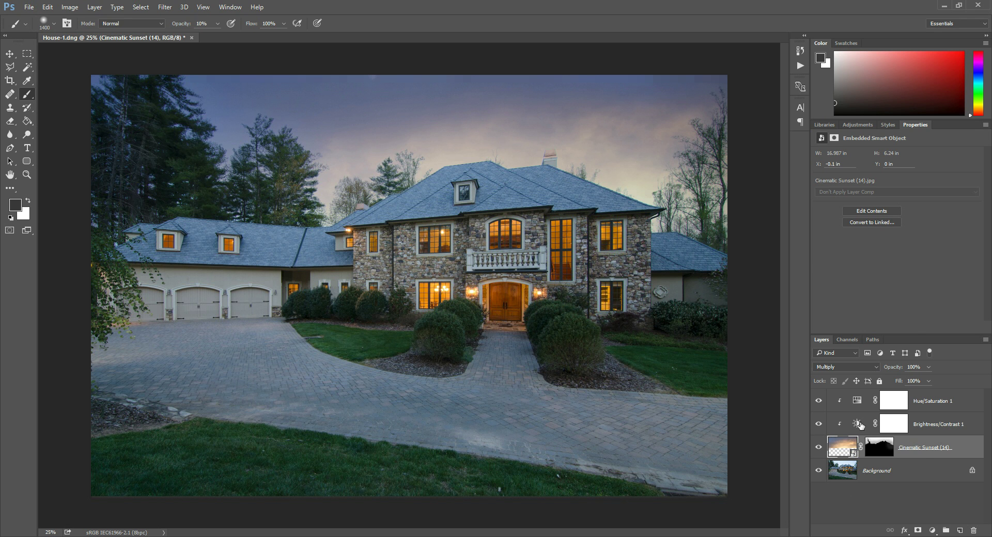
pyautogui.click(888, 398)
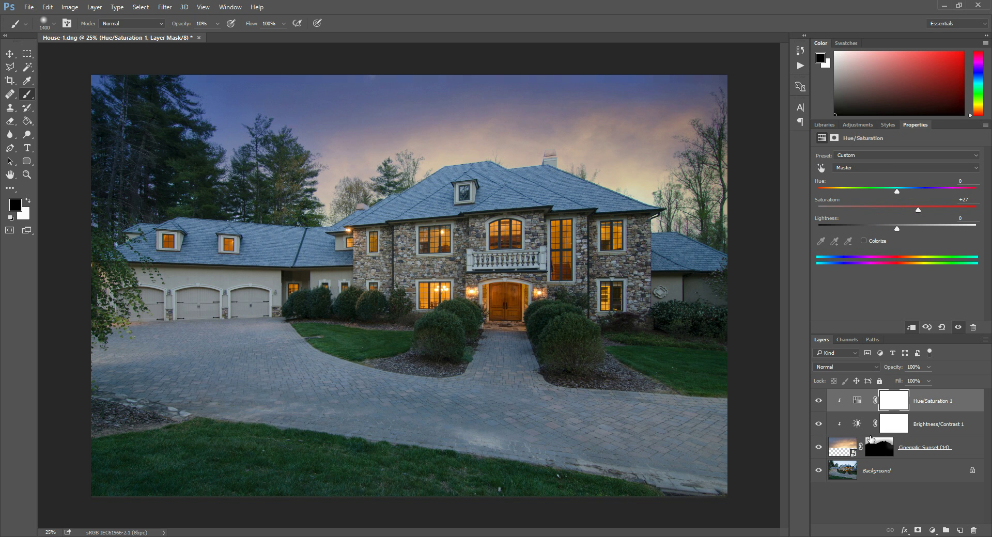
# Try to flip the Cinematic Sunset (14) sky image horizontally while its layer mask is still linked
pyautogui.click(847, 451)
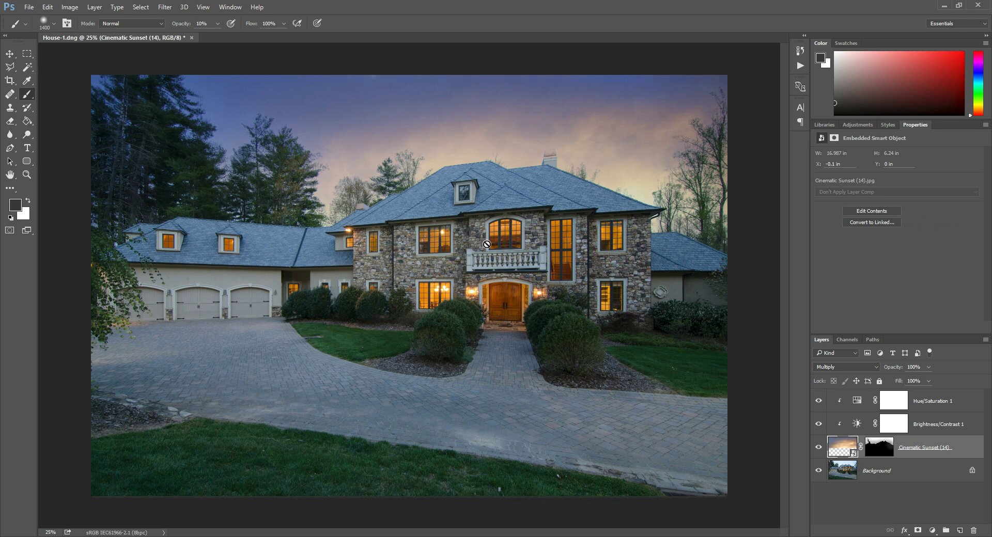
pyautogui.click(25, 11)
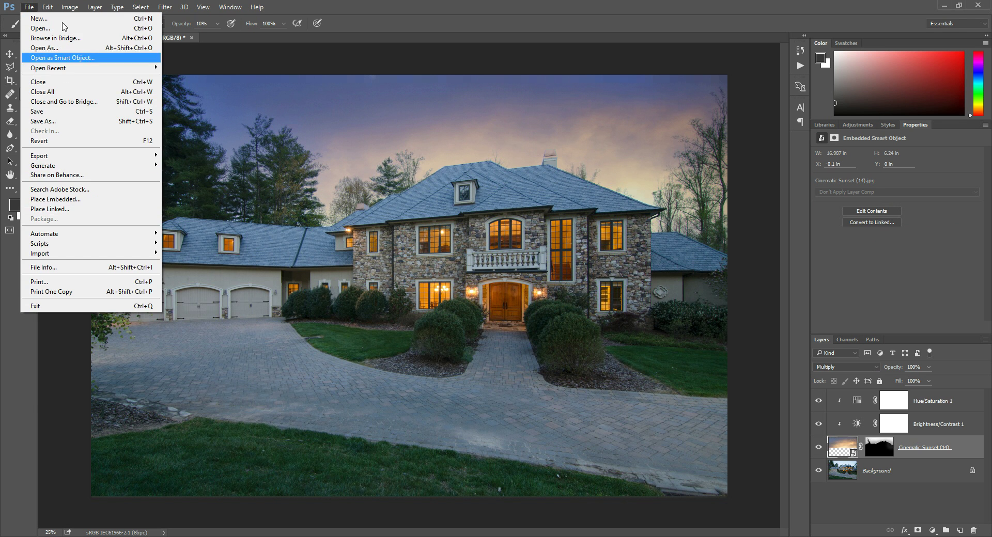
pyautogui.moveTo(48, 7)
pyautogui.moveTo(78, 219)
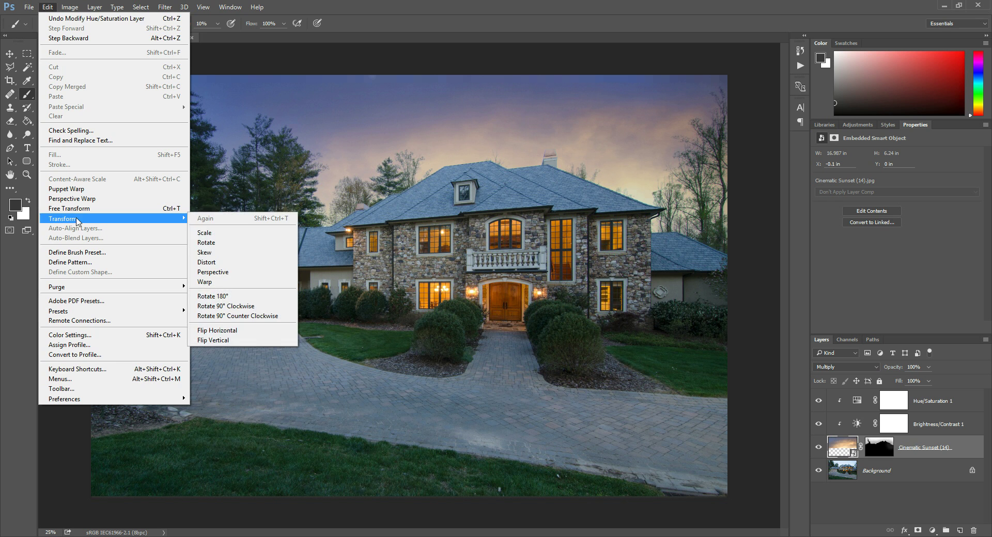
pyautogui.click(216, 330)
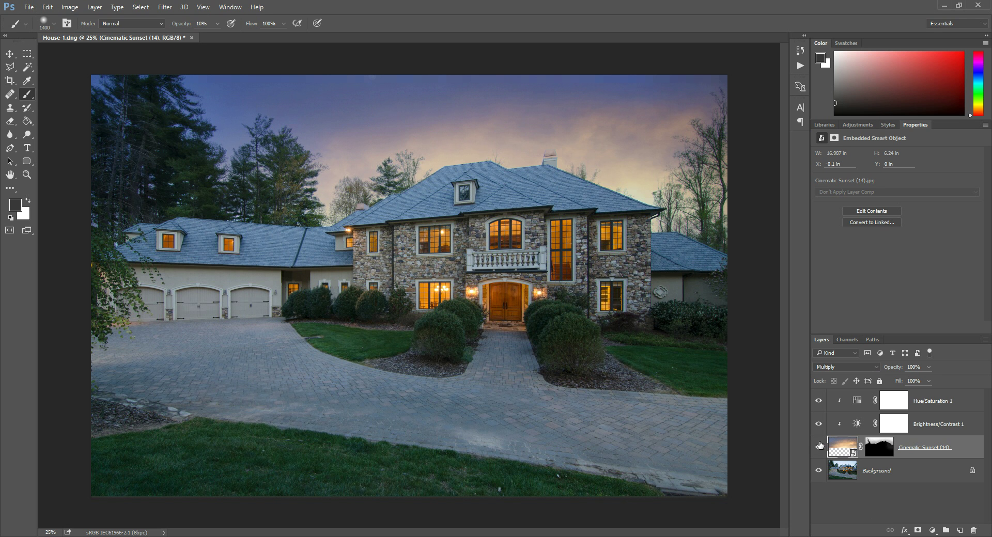
# Unlink the layer mask from the Cinematic Sunset (14) layer and flip only the sky image horizontally
pyautogui.click(860, 446)
pyautogui.click(48, 7)
pyautogui.moveTo(63, 221)
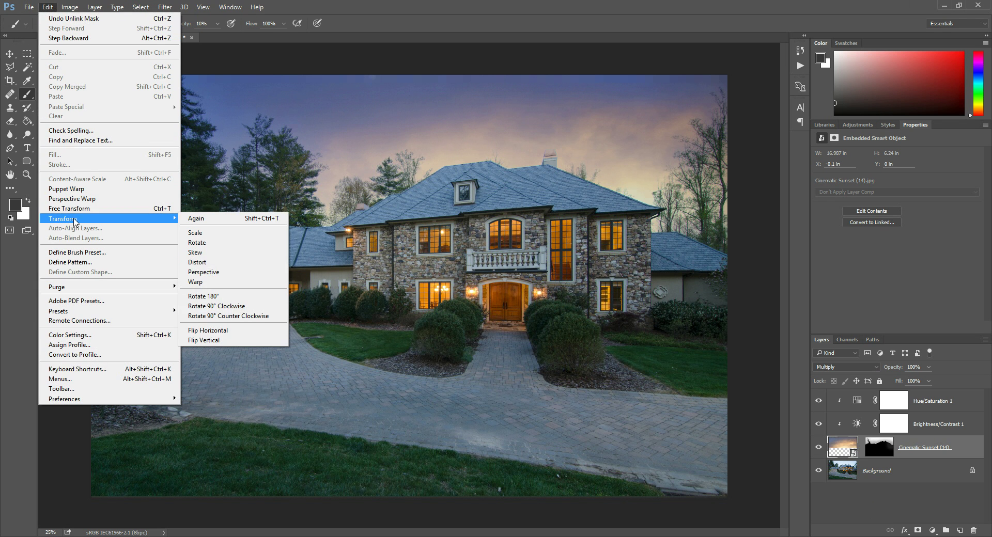
pyautogui.click(224, 331)
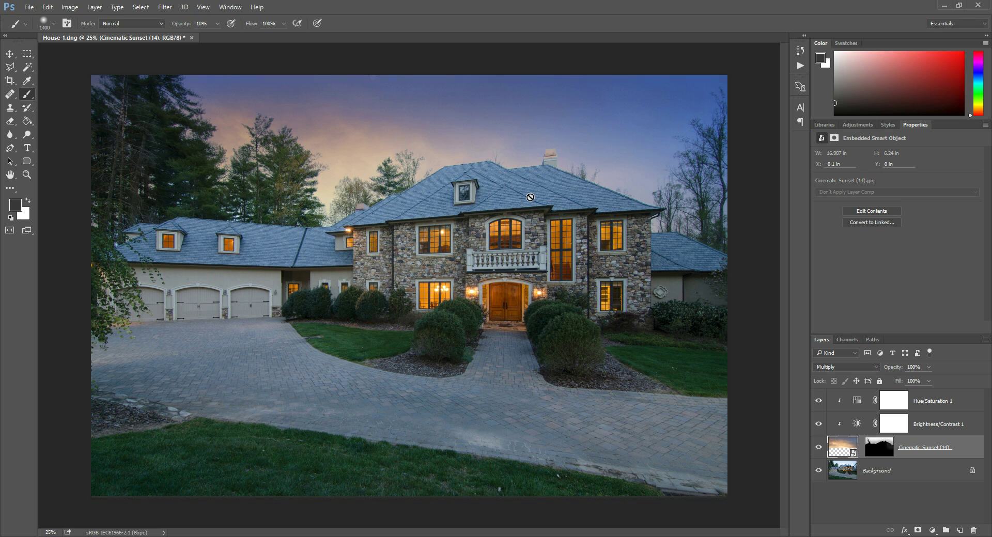
# Flip the unlinked sky image horizontally again to restore its original orientation
pyautogui.click(48, 10)
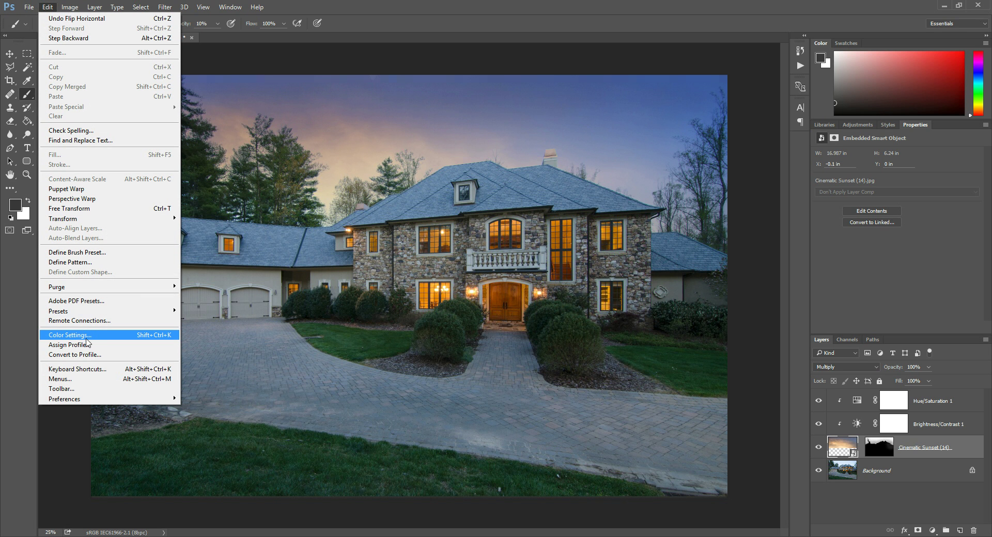
pyautogui.moveTo(74, 219)
pyautogui.click(219, 331)
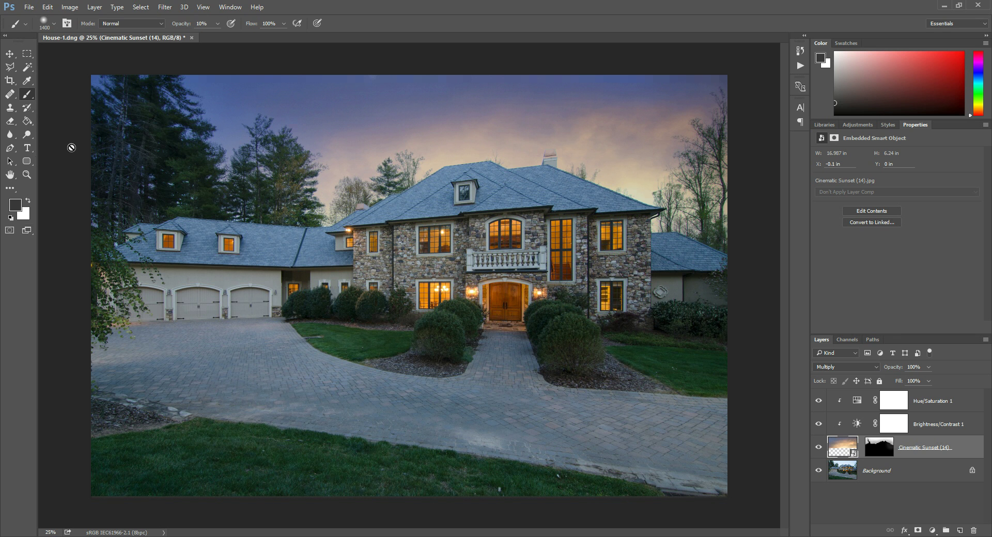
# Free-transform the unlinked sky image to about 87.57% width and 38.65% height, keeping it across the upper part of the photo
pyautogui.click(47, 7)
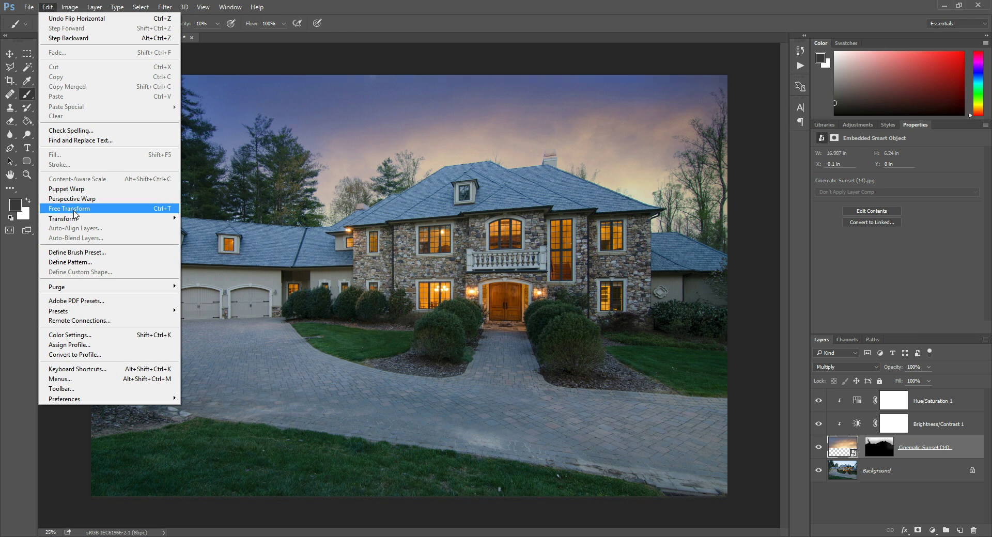
pyautogui.click(69, 208)
pyautogui.moveTo(755, 332); pyautogui.dragTo(759, 304)
pyautogui.moveTo(419, 298); pyautogui.dragTo(407, 266)
pyautogui.click(348, 23)
pyautogui.press('b')
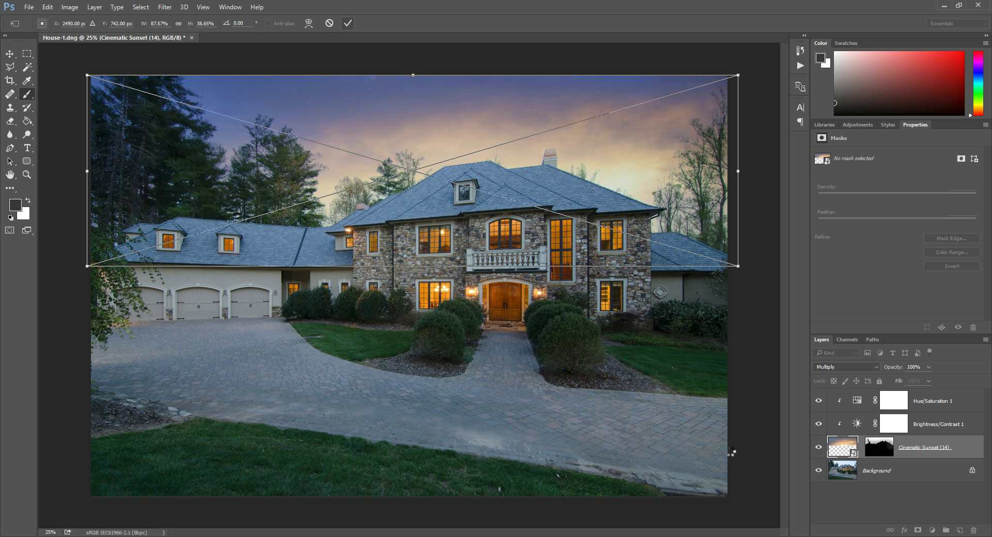